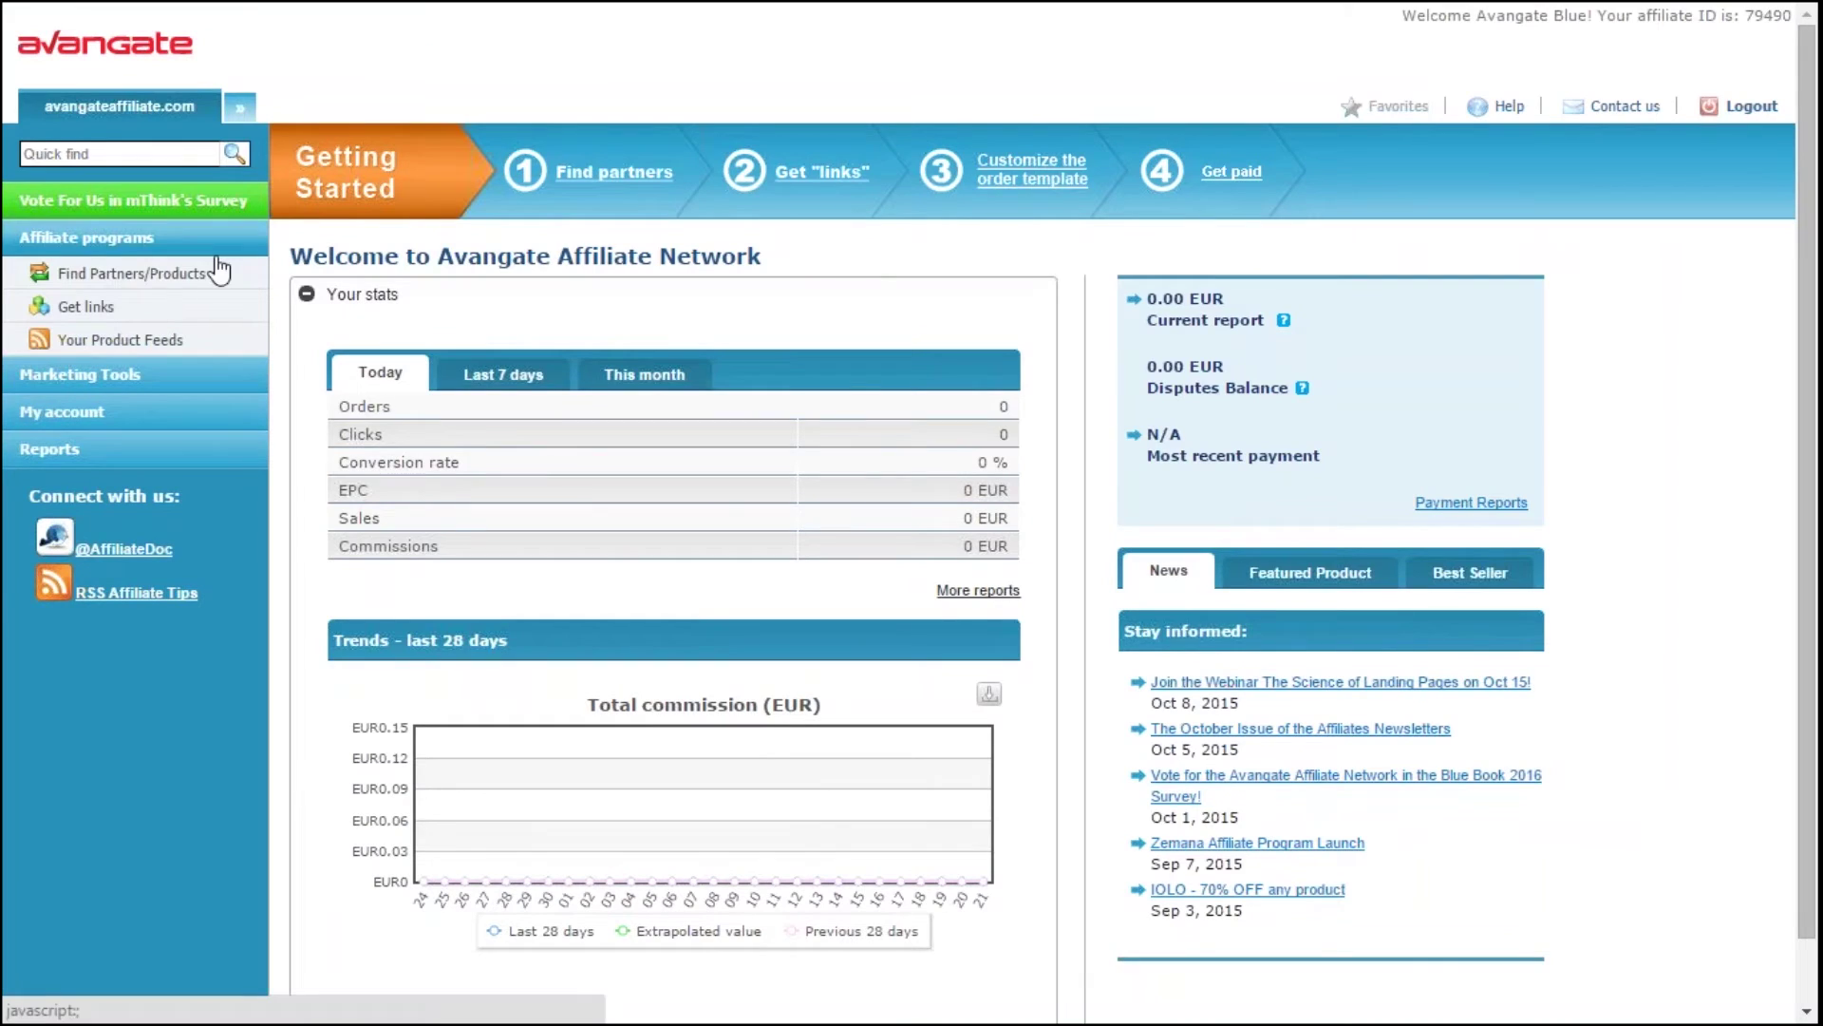
Go to Find Partners/Products under Affiliate programs in the left sidebar.
left_click(206, 277)
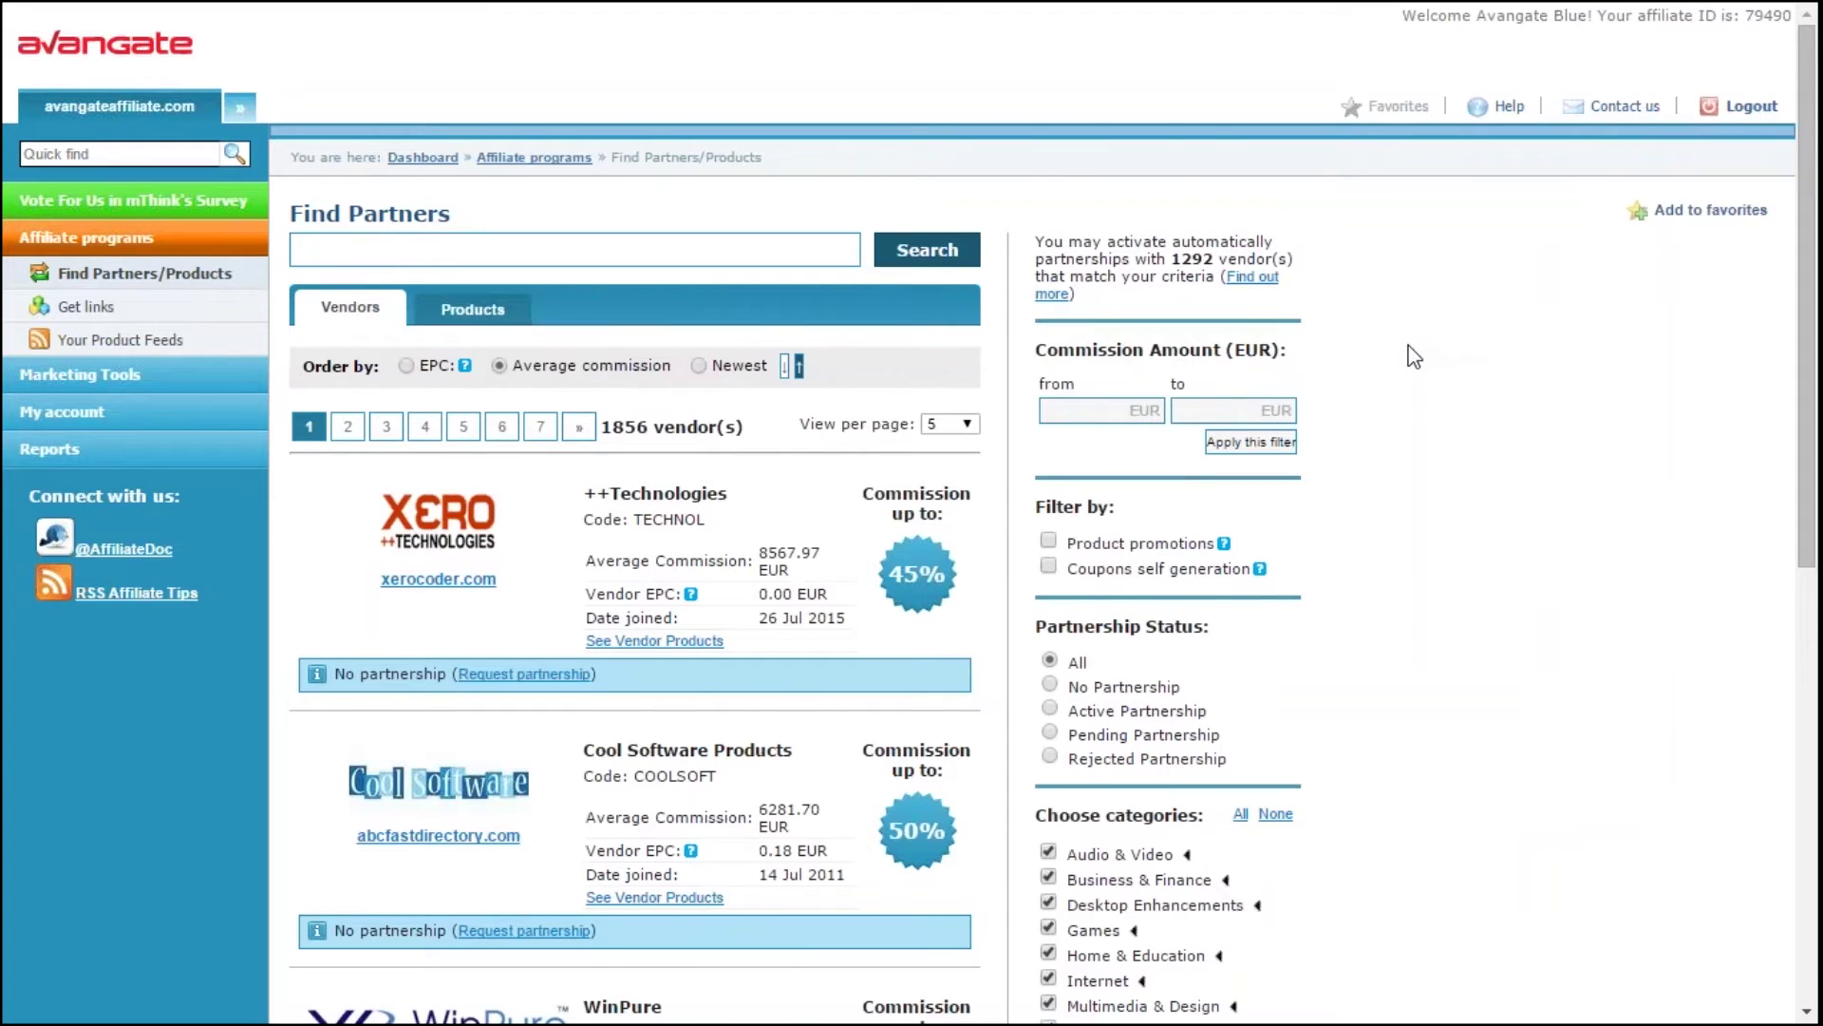
scroll(1415, 353, "down", 1)
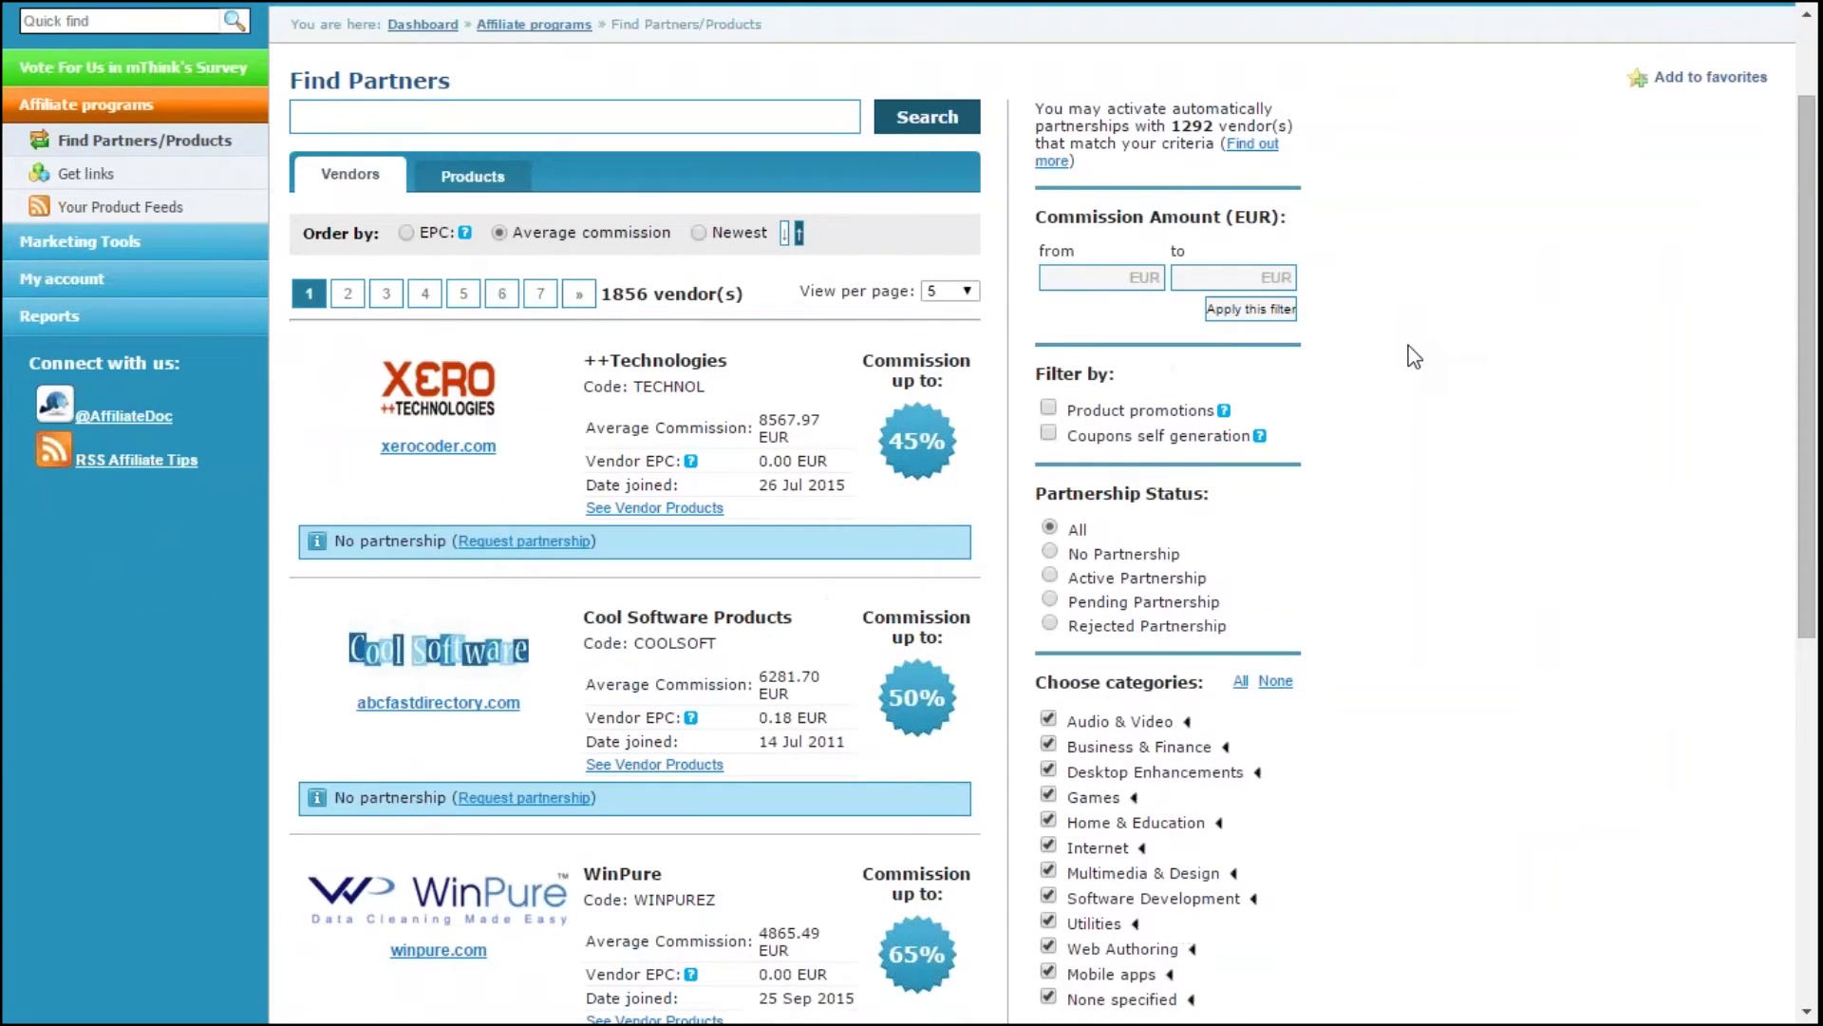
scroll(1415, 353, "down", 1)
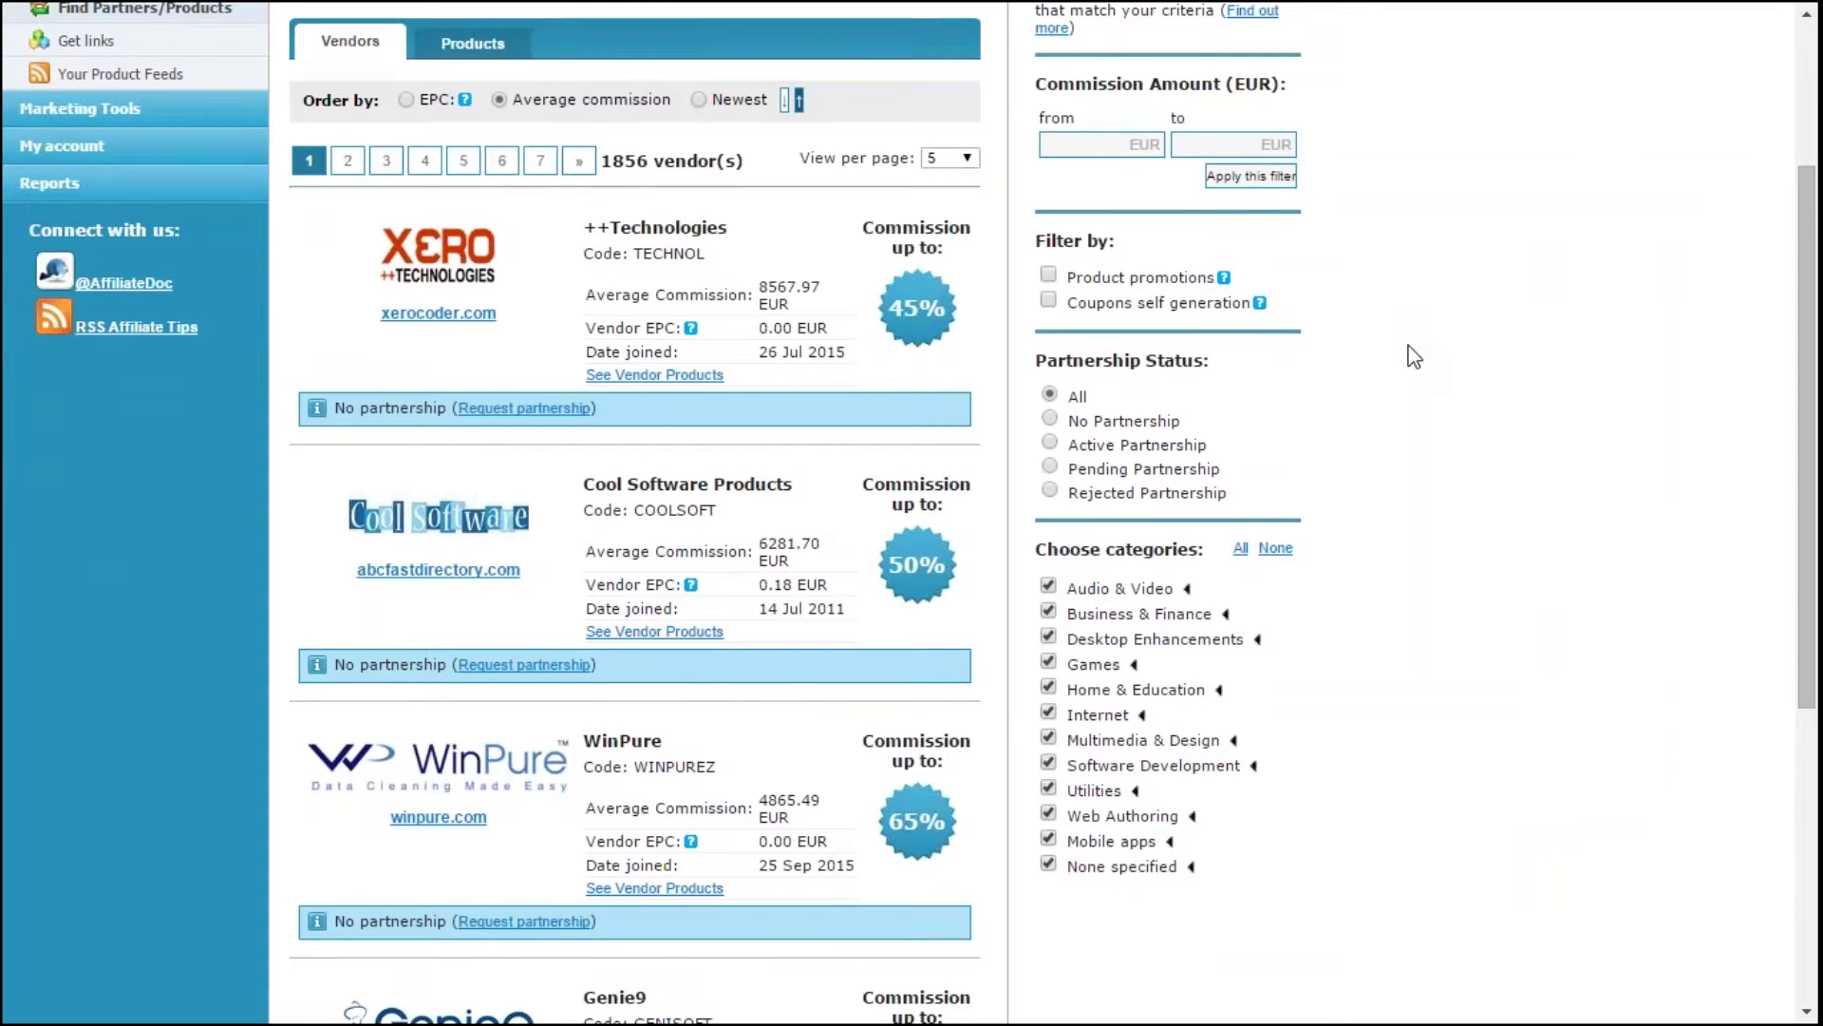
scroll(1414, 352, "up", 1)
scroll(1414, 352, "up", 1)
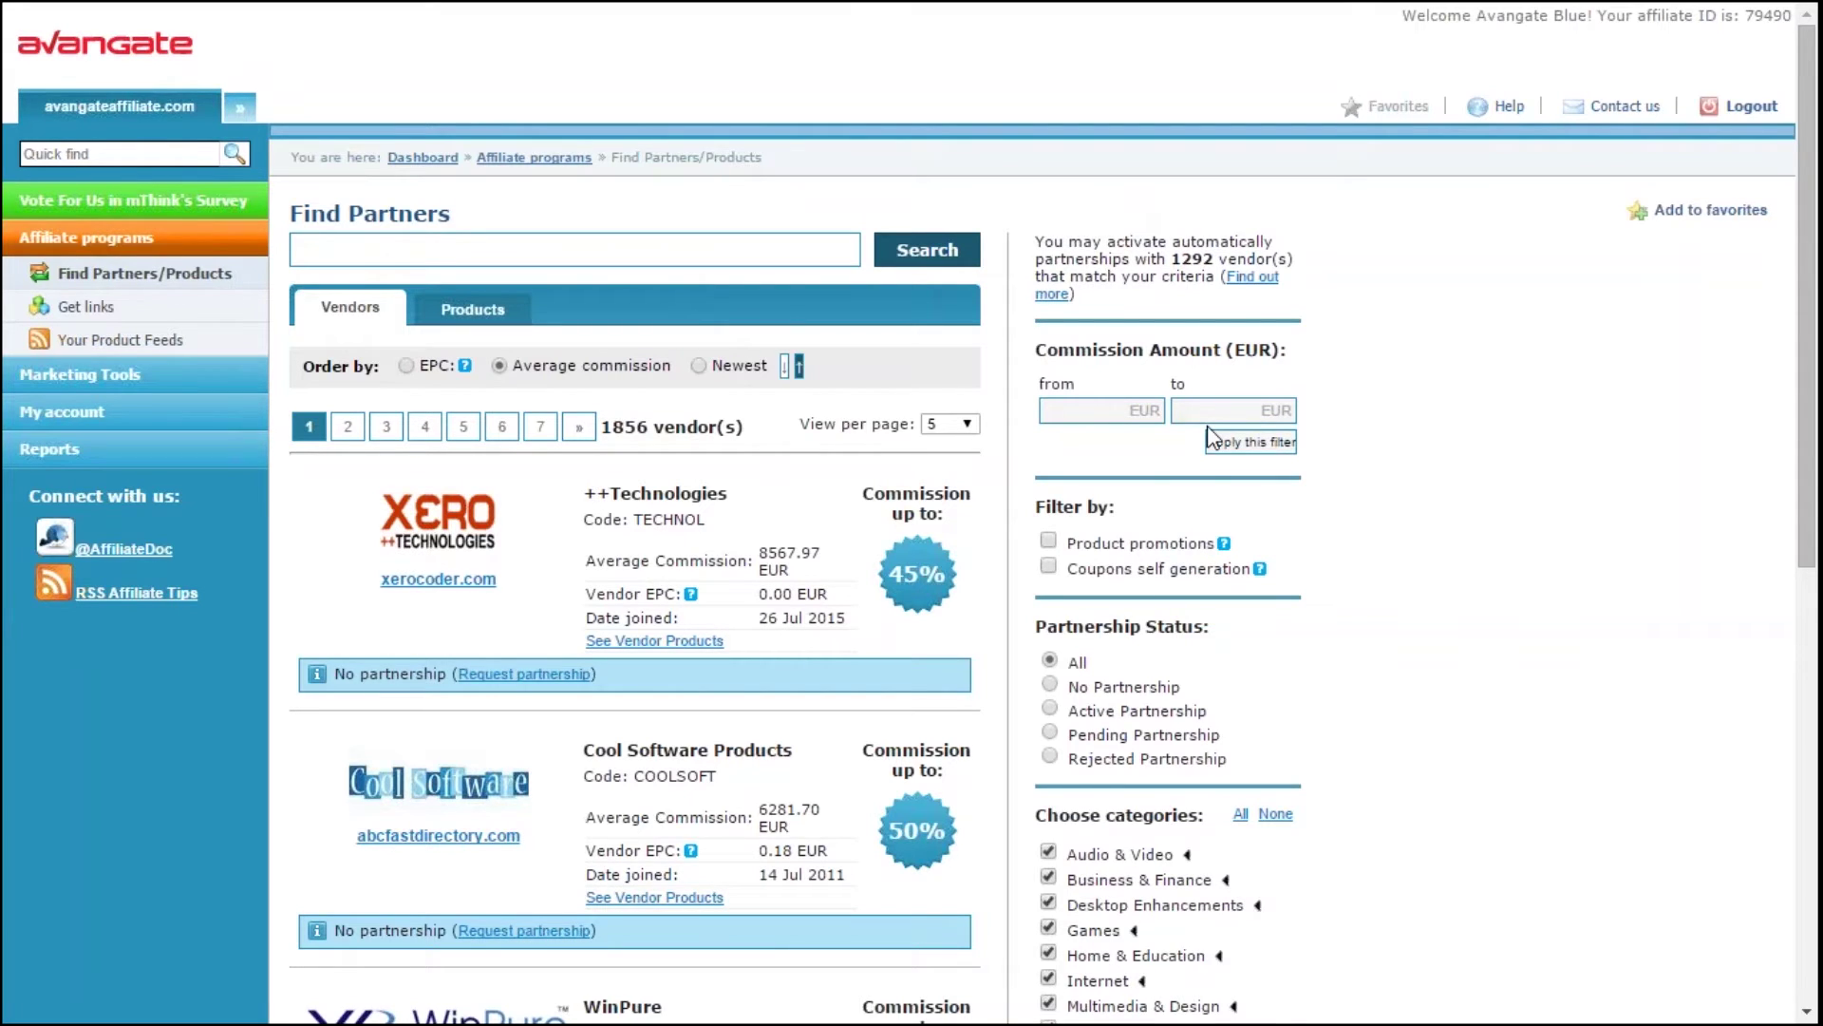
Open the 'Find out more' prompt on bulk partnership with 1292 auto-approving vendors.
left_click(1249, 281)
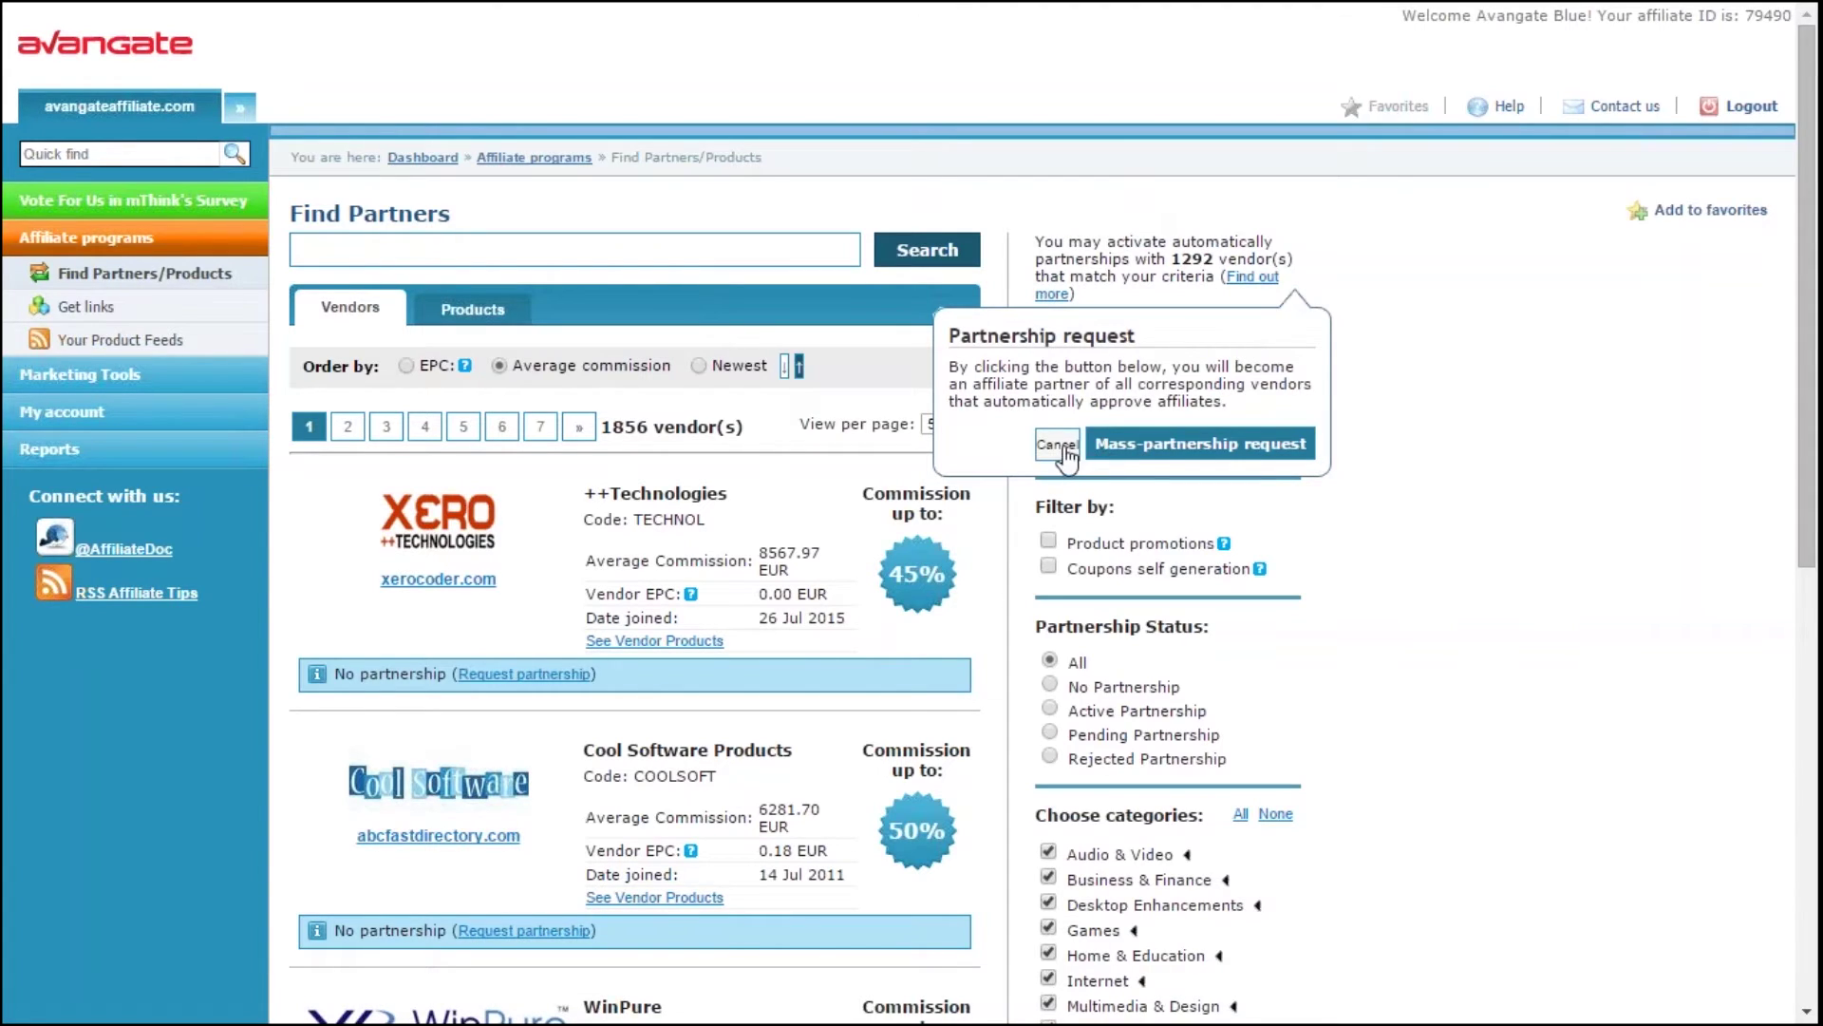
Cancel the bulk partnership prompt, browse the Products listing, then switch back to Vendors.
left_click(1057, 445)
left_click(472, 309)
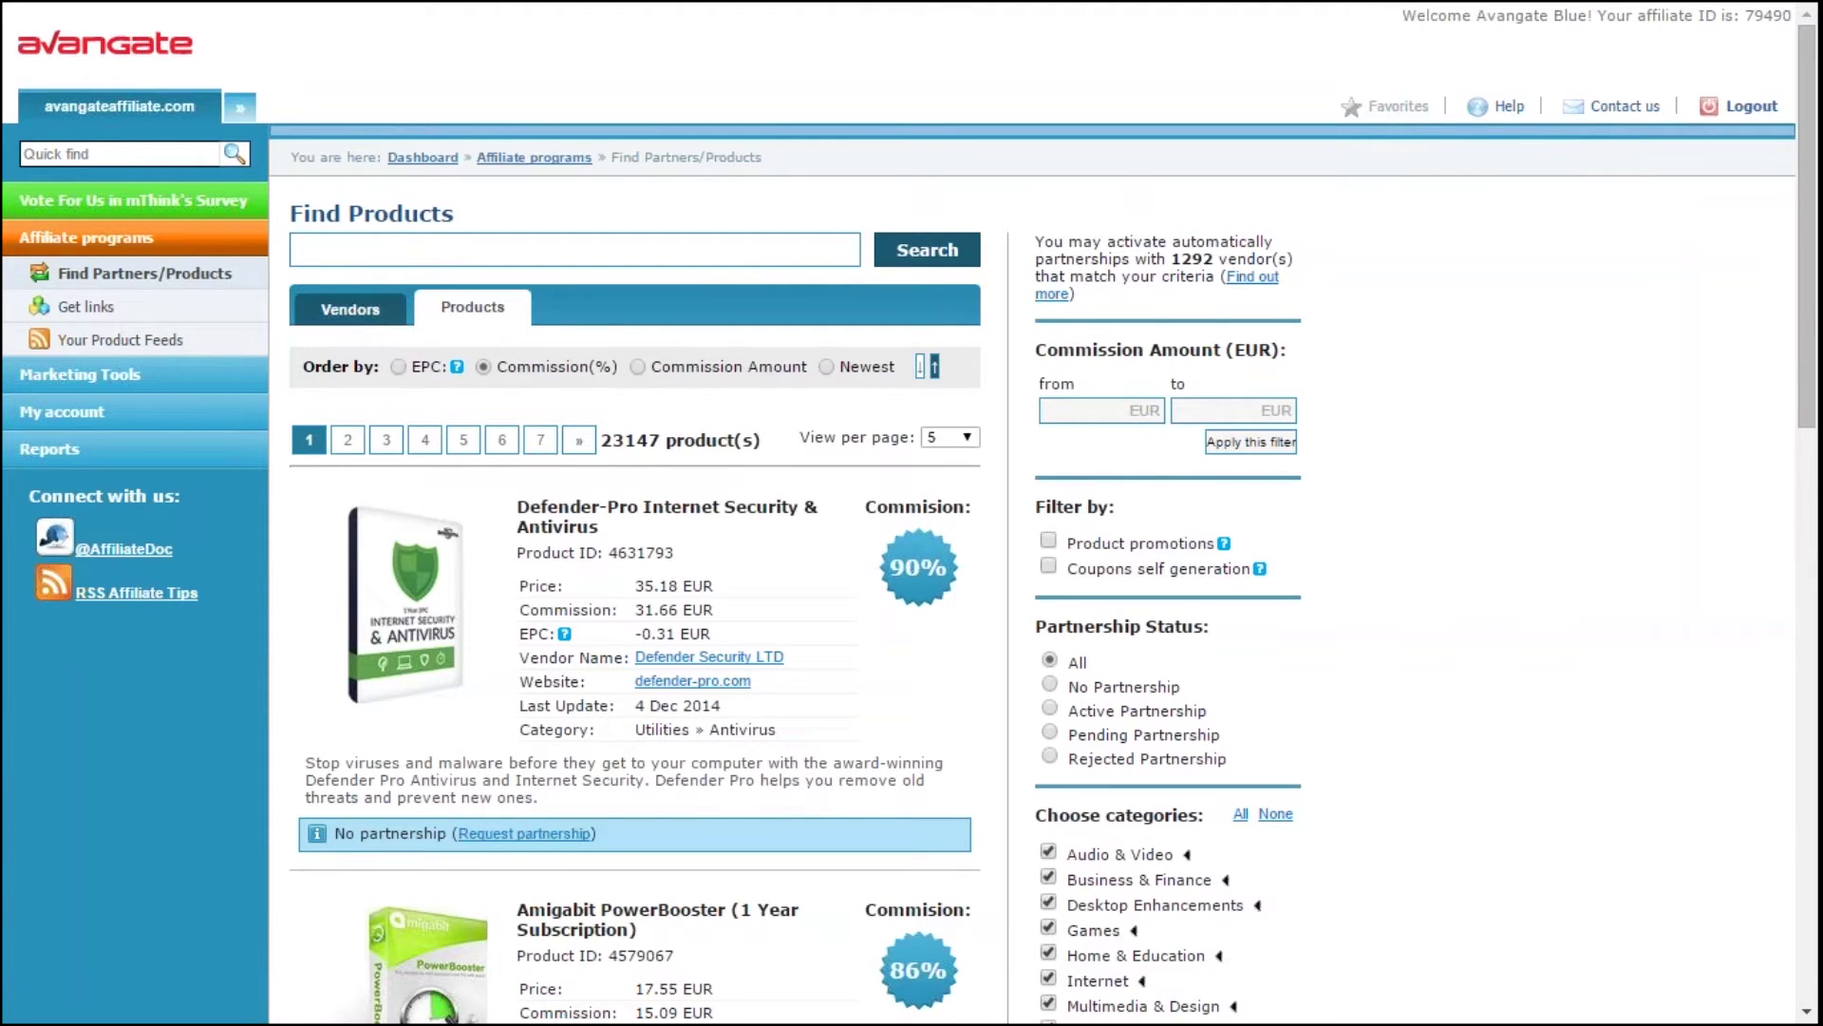
left_click(349, 308)
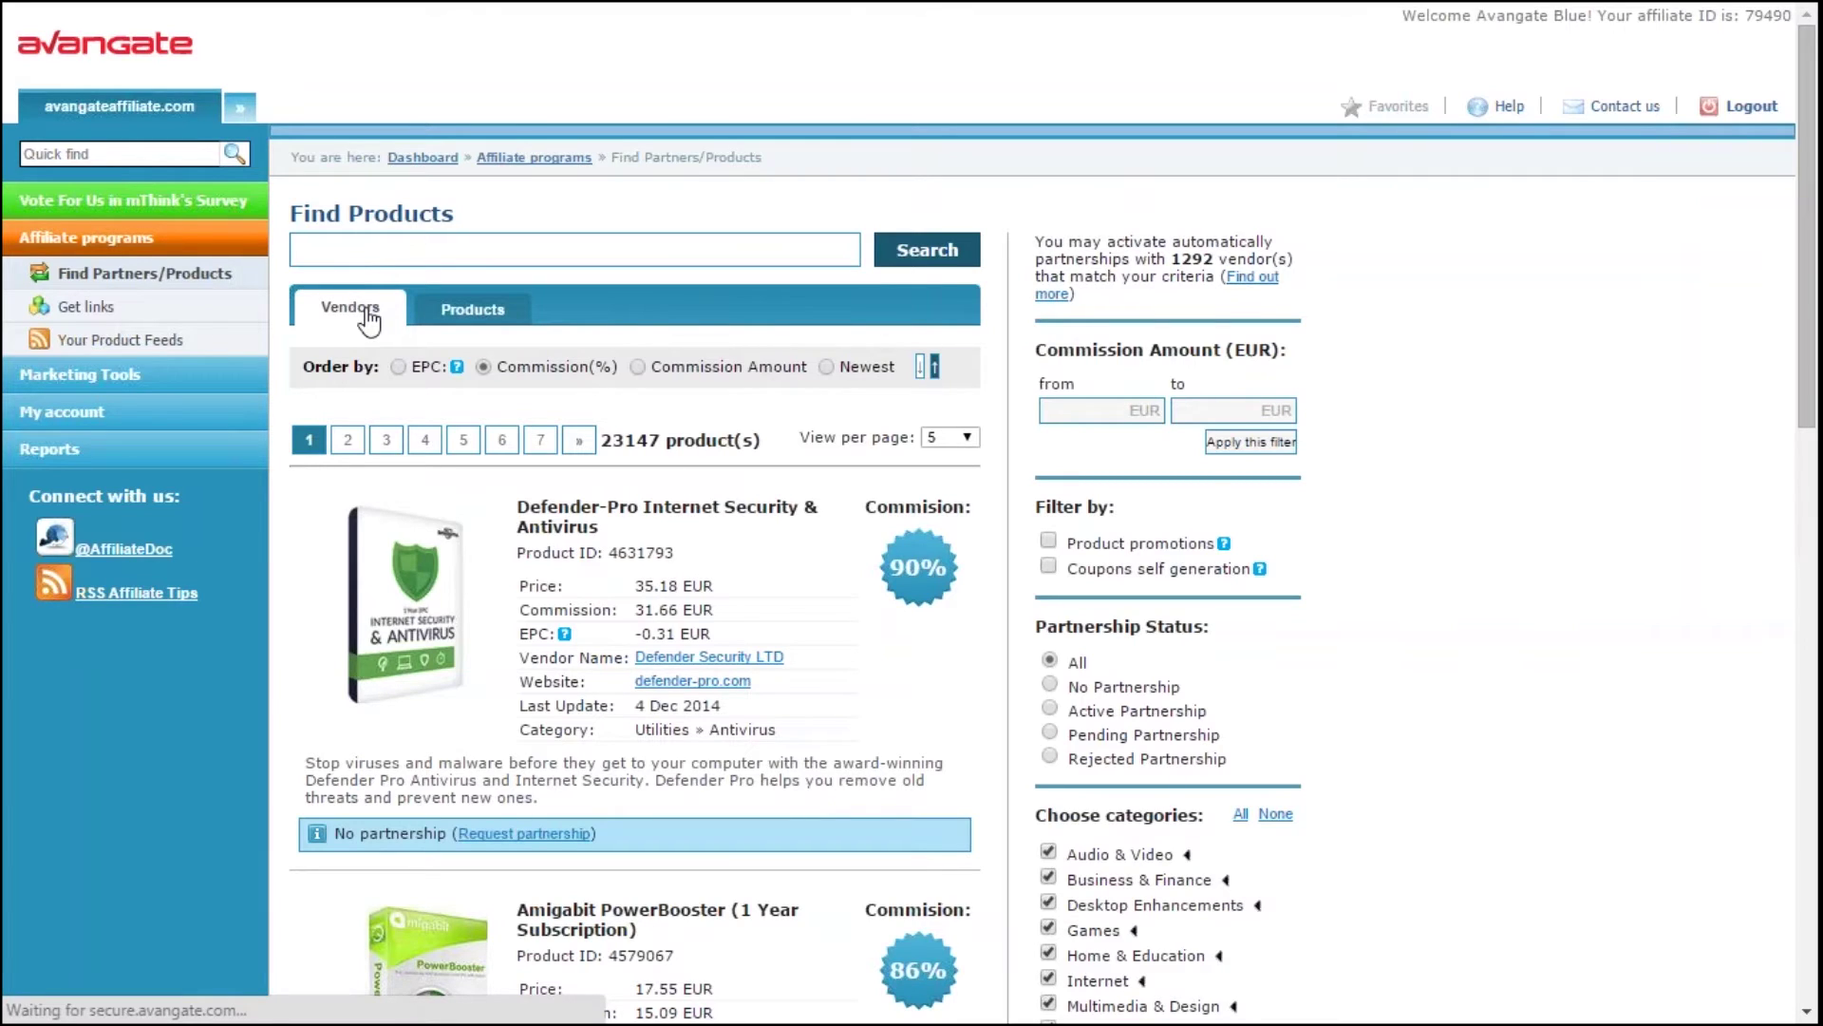
Find AvangateLearningCenter, request a partnership, and open its details from Get Links.
left_click(399, 249)
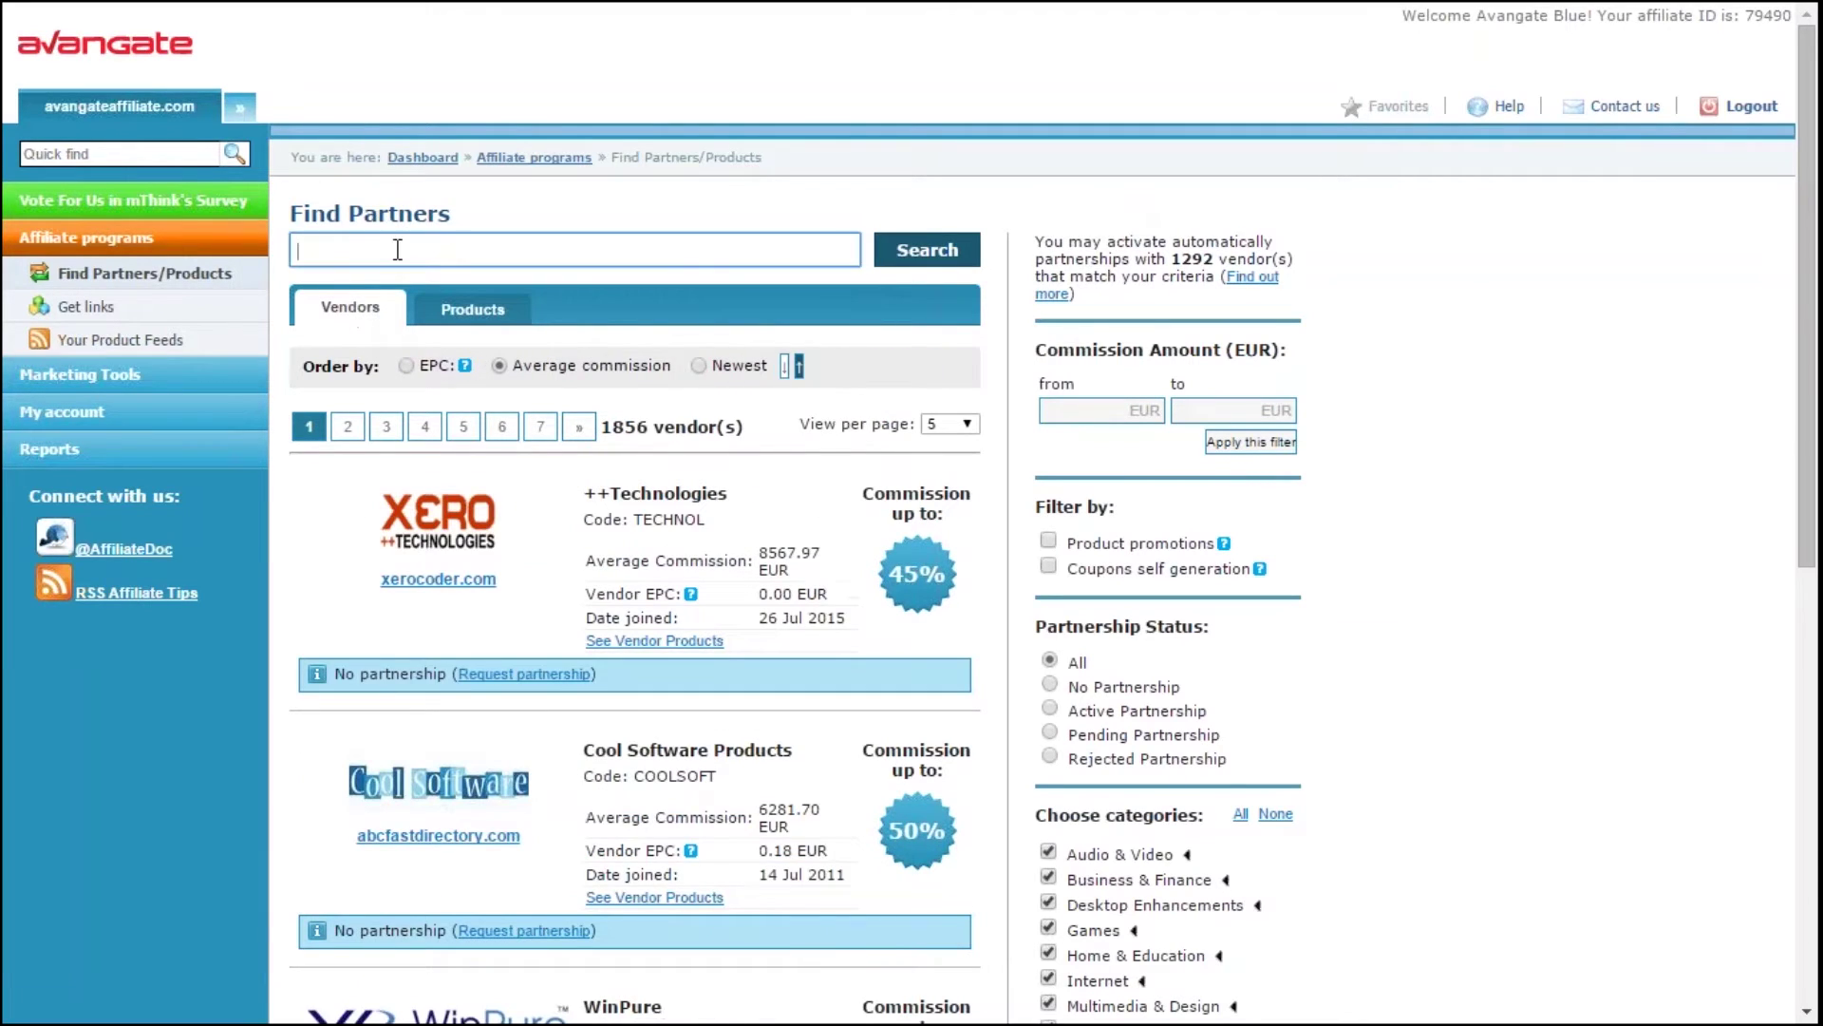
type("AvangateLearningCenter")
left_click(898, 251)
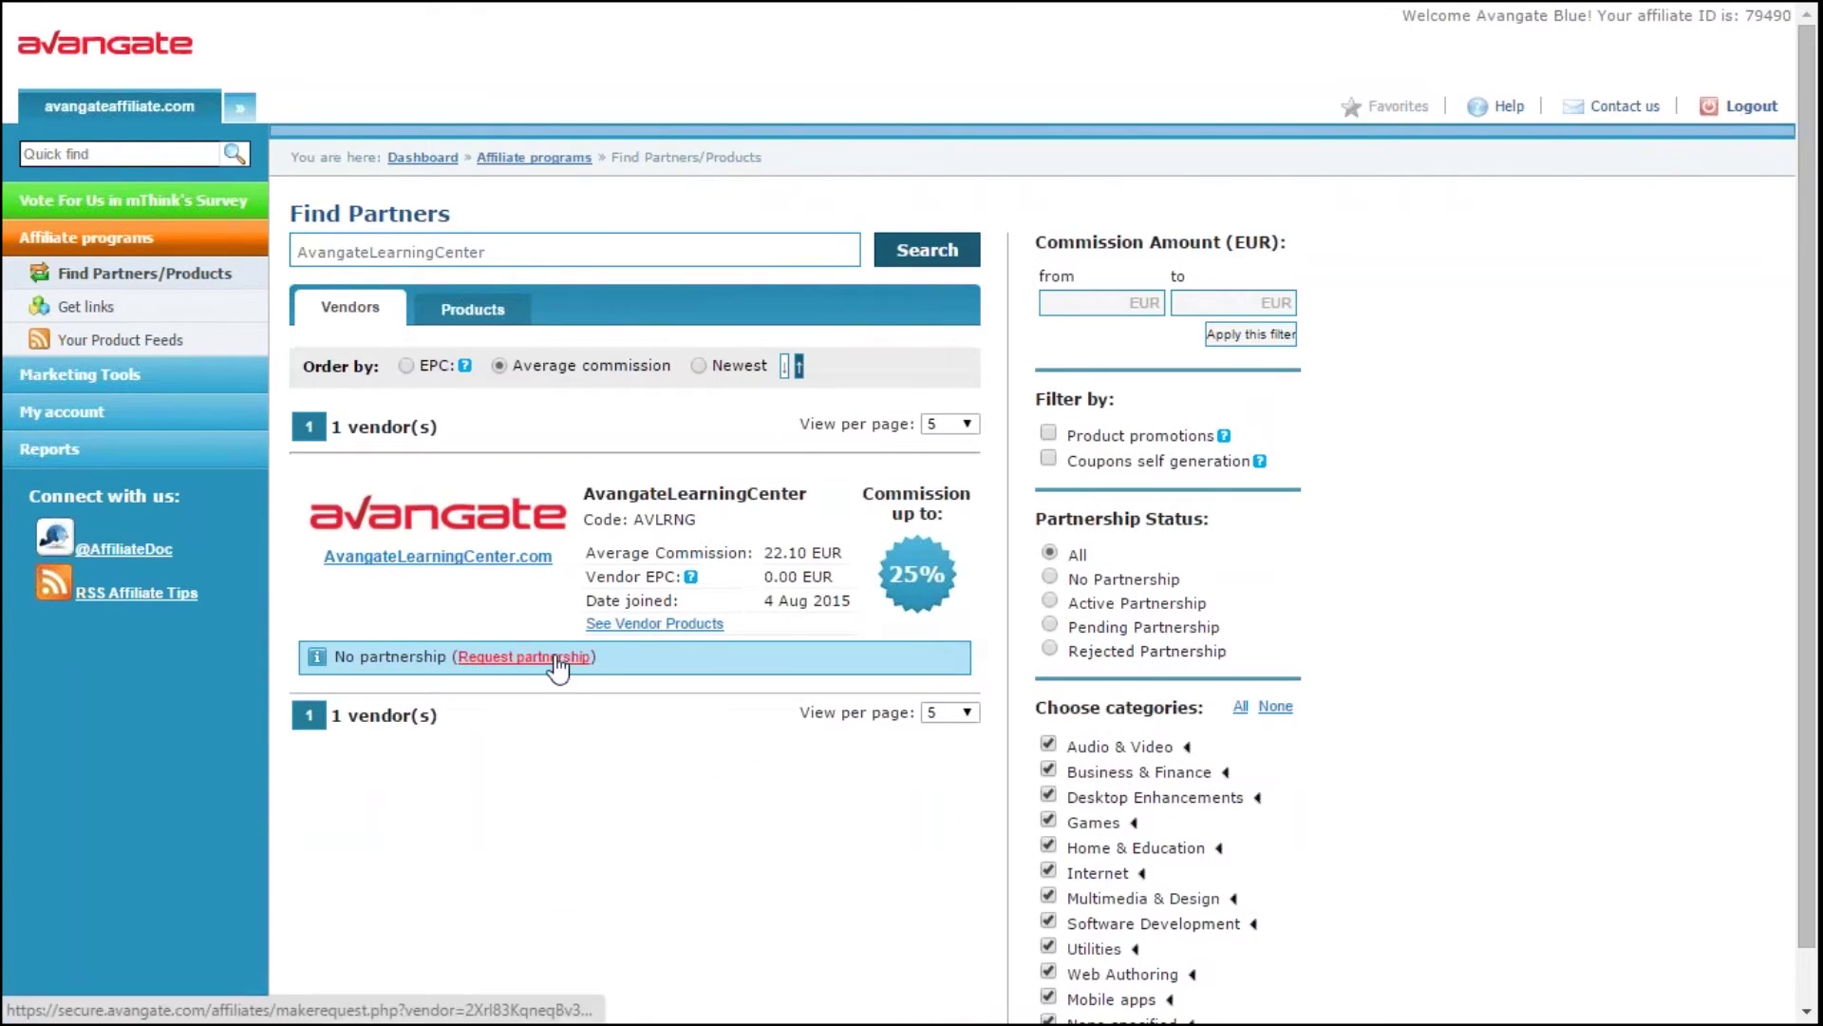
left_click(525, 657)
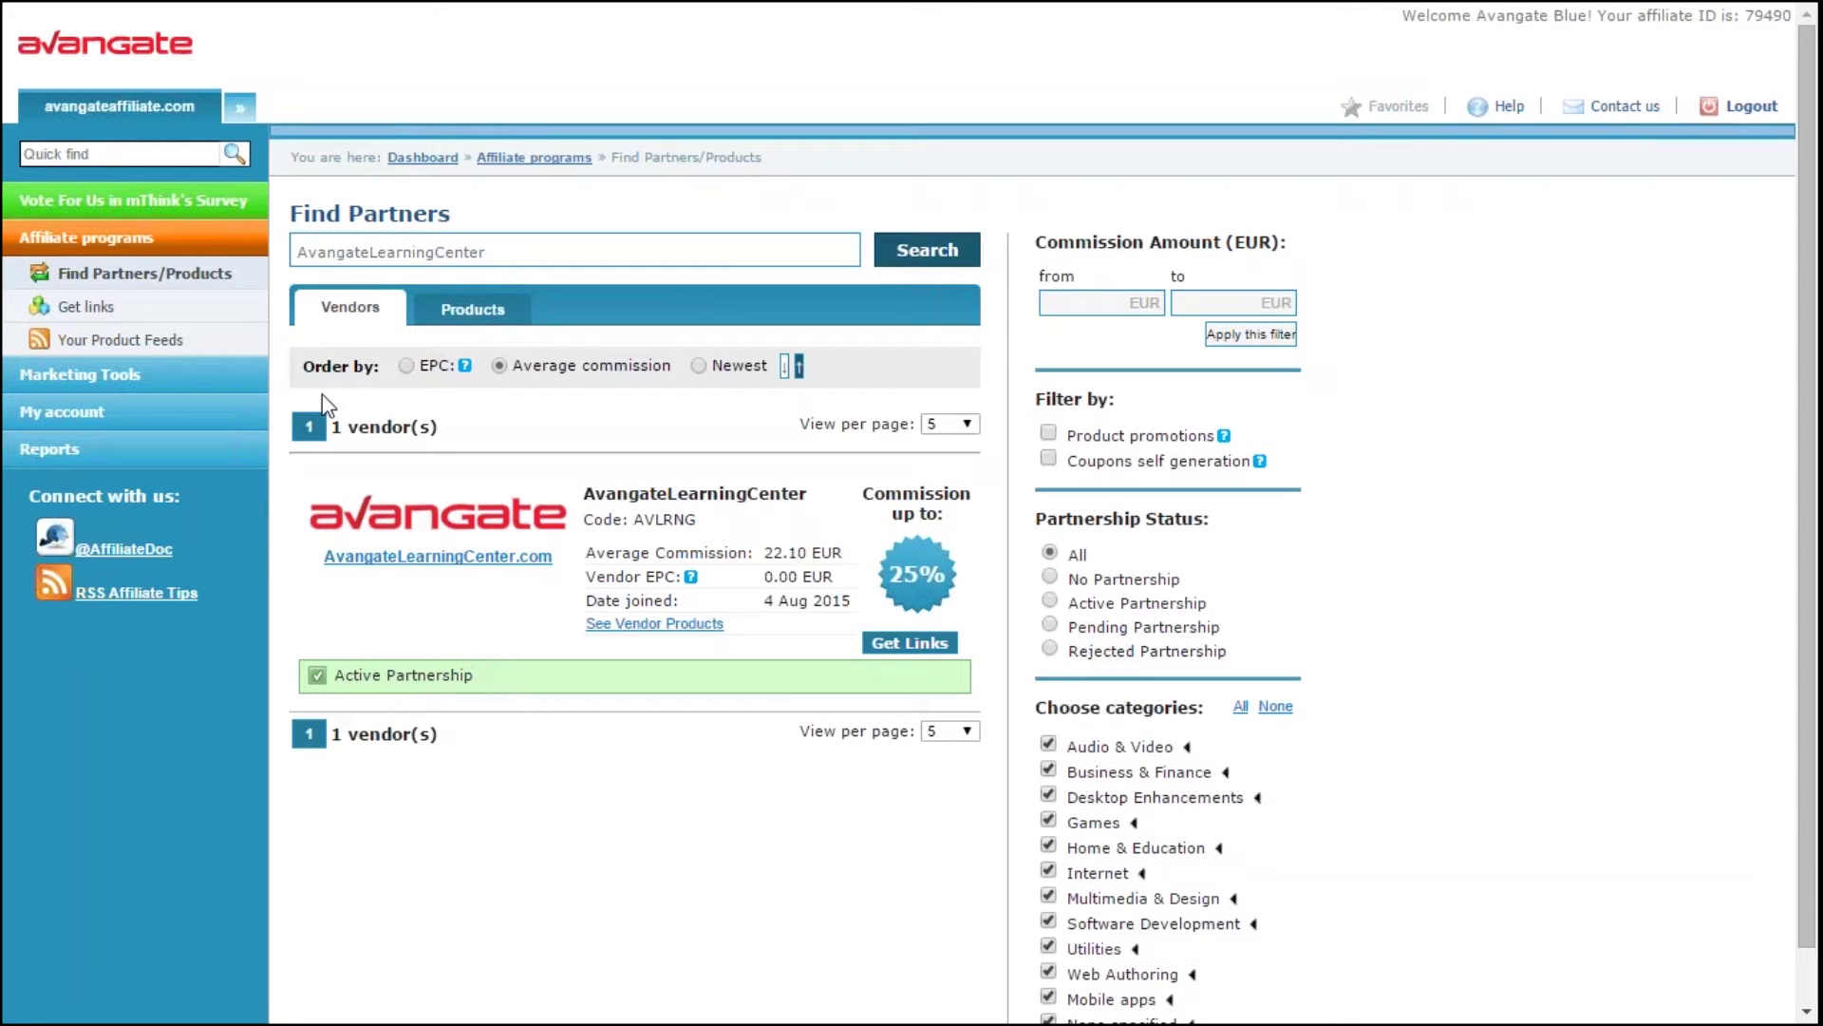
left_click(88, 307)
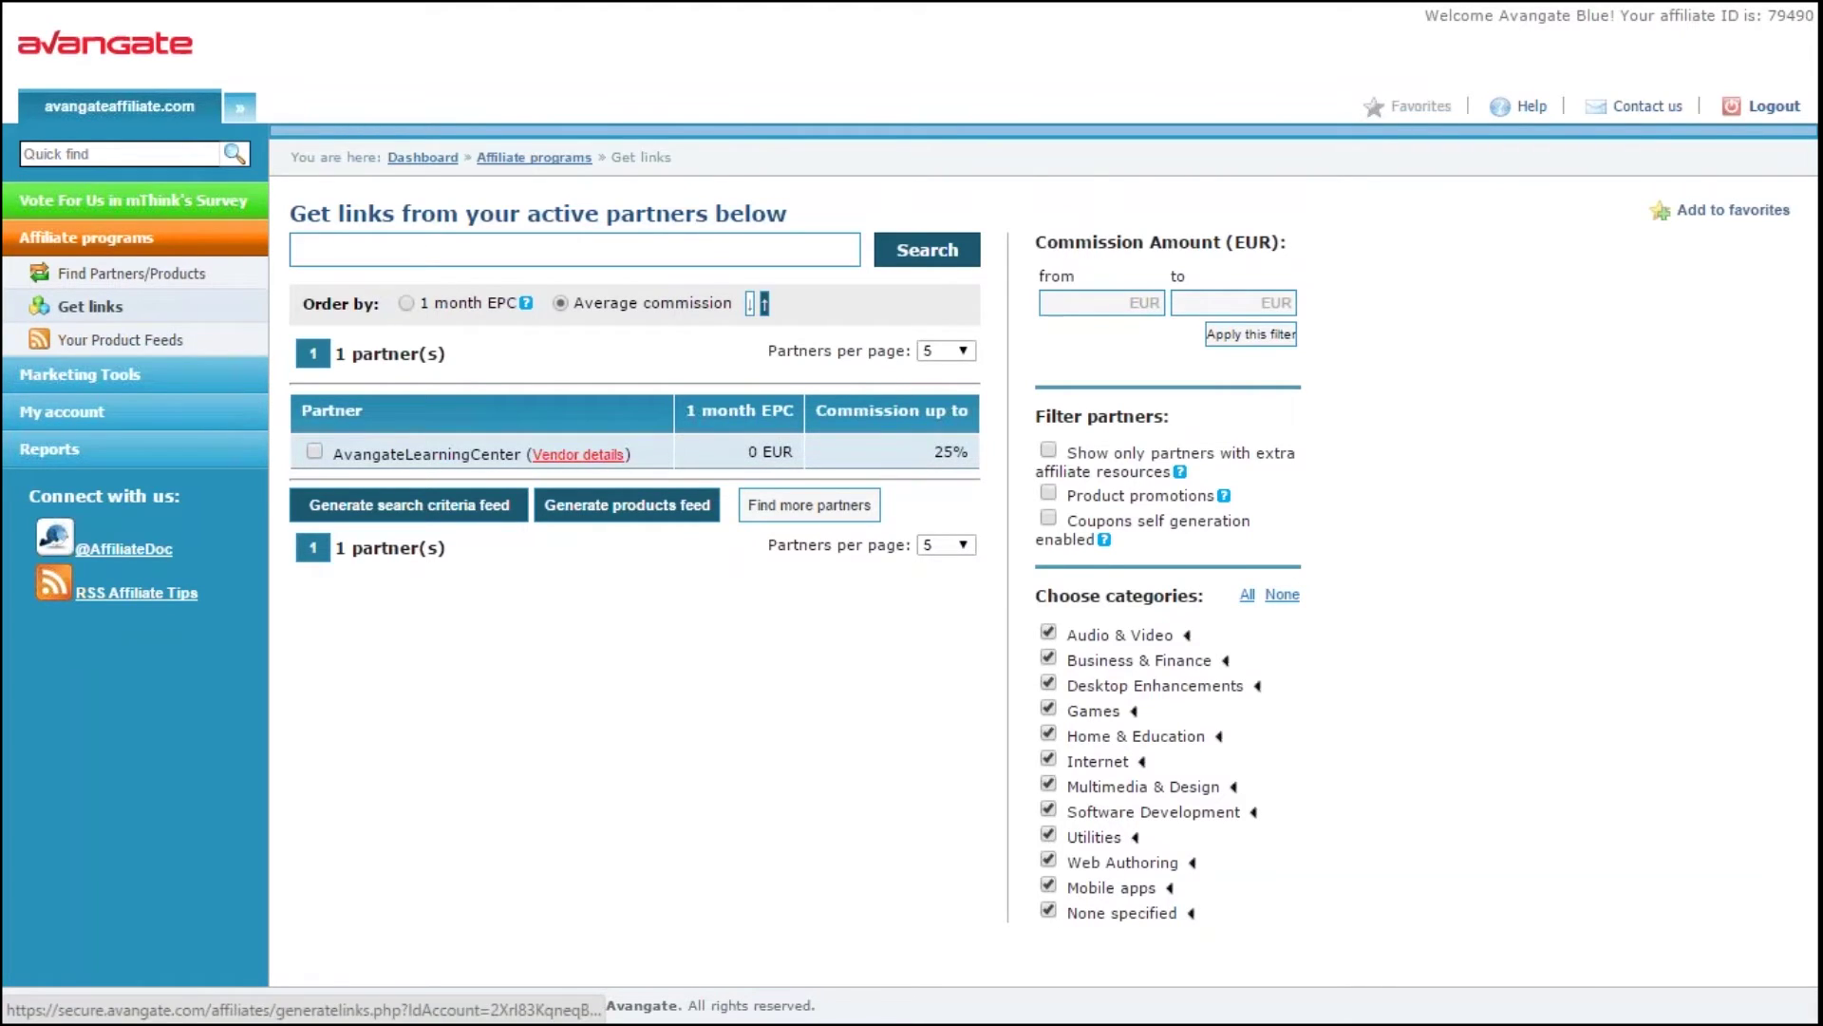
left_click(576, 453)
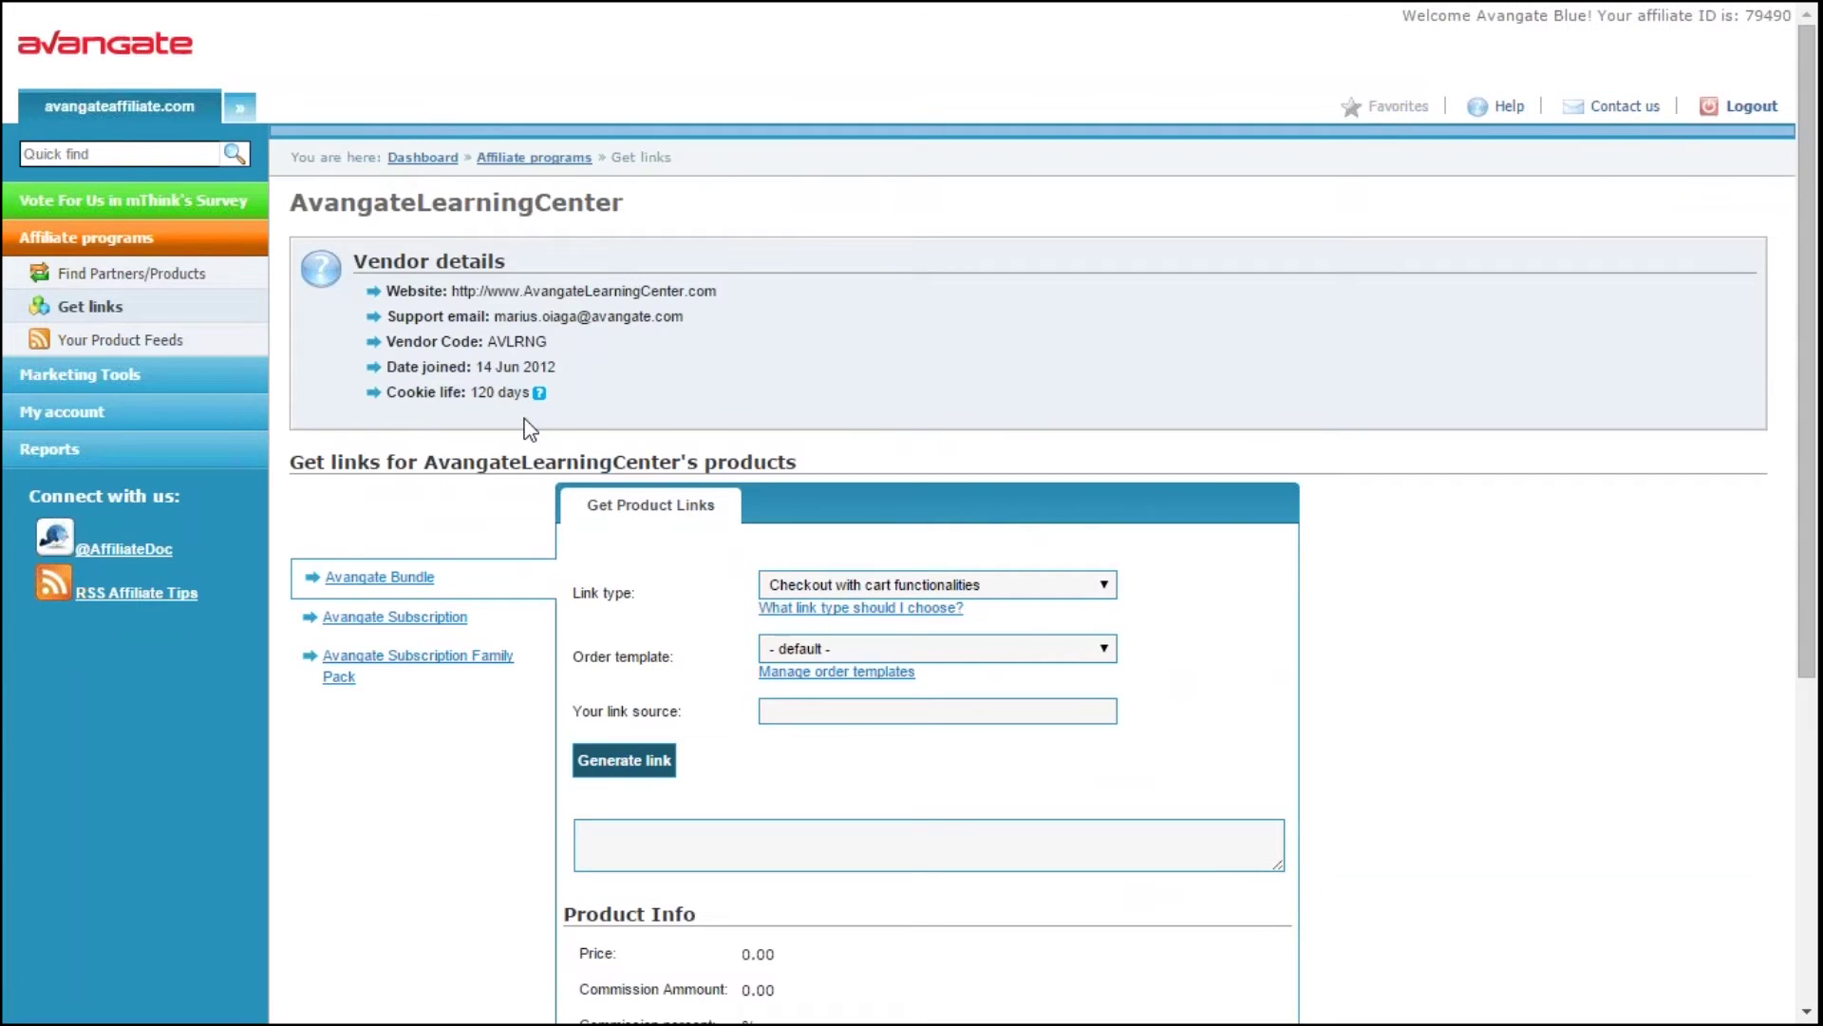
scroll(522, 435, "down", 1)
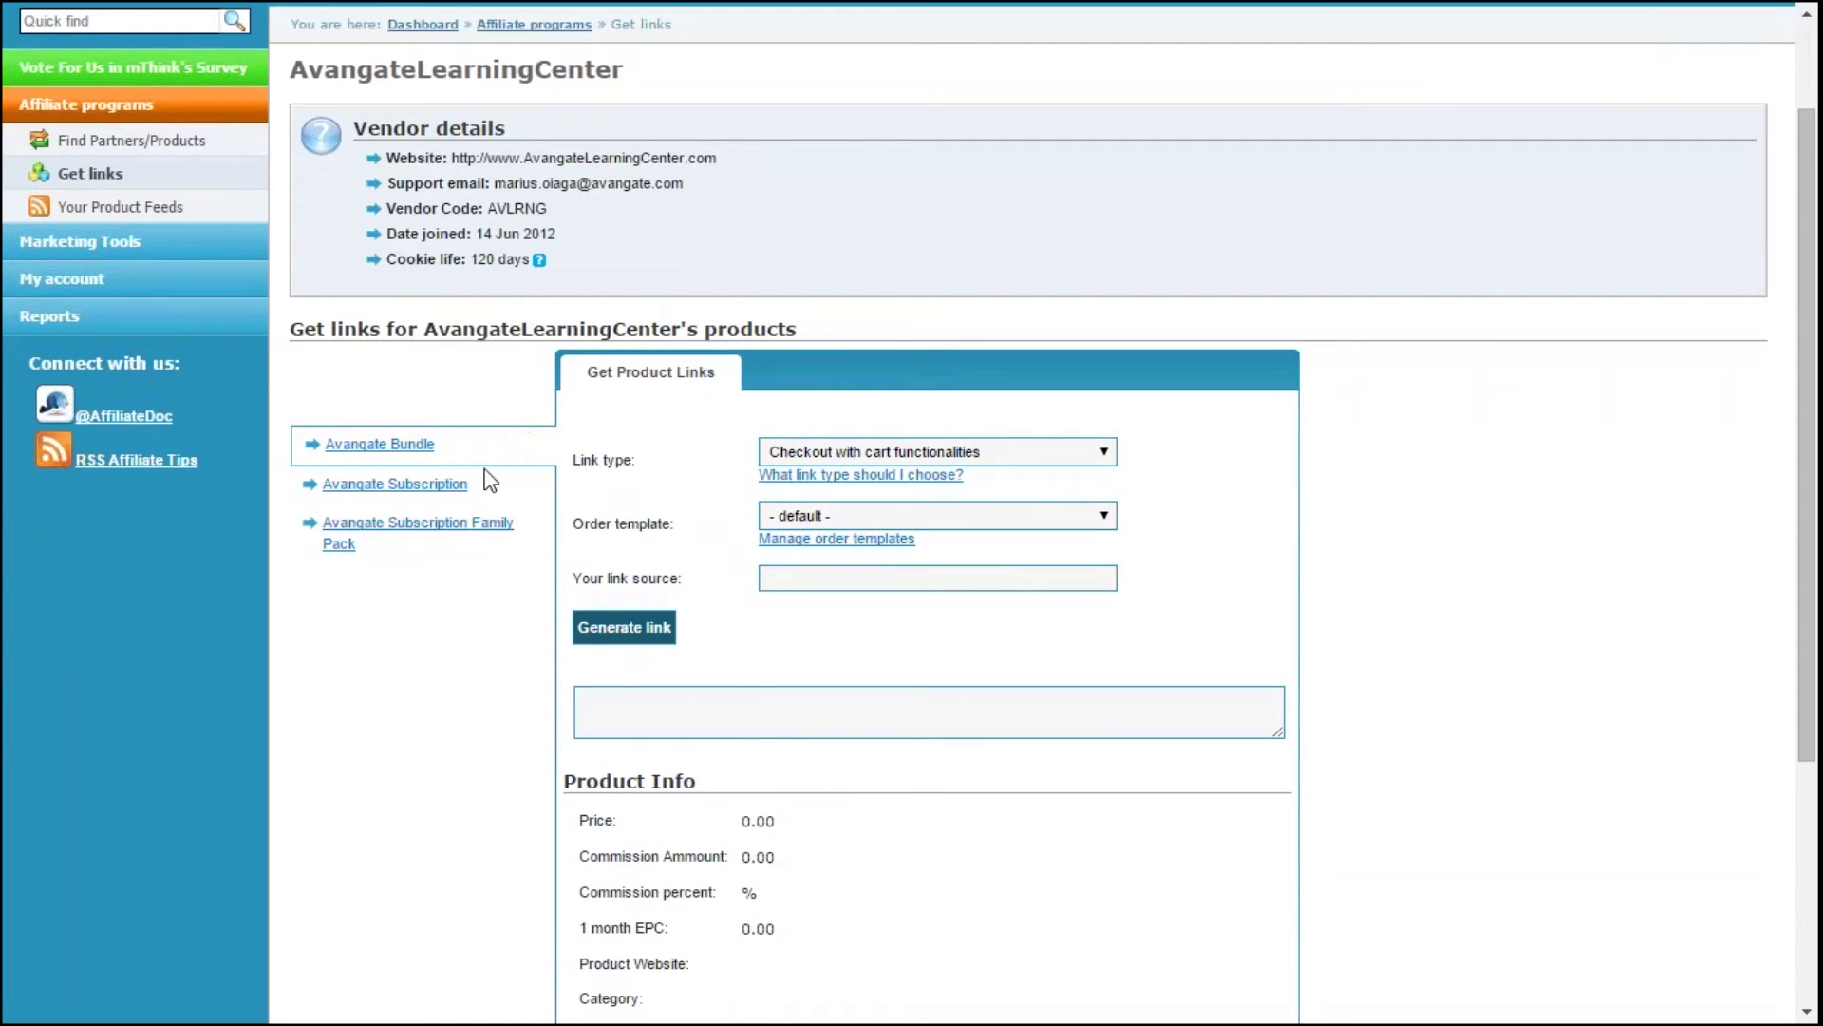
Select Avangate Subscription, keeping the 'Checkout with cart functionalities' link type.
left_click(395, 486)
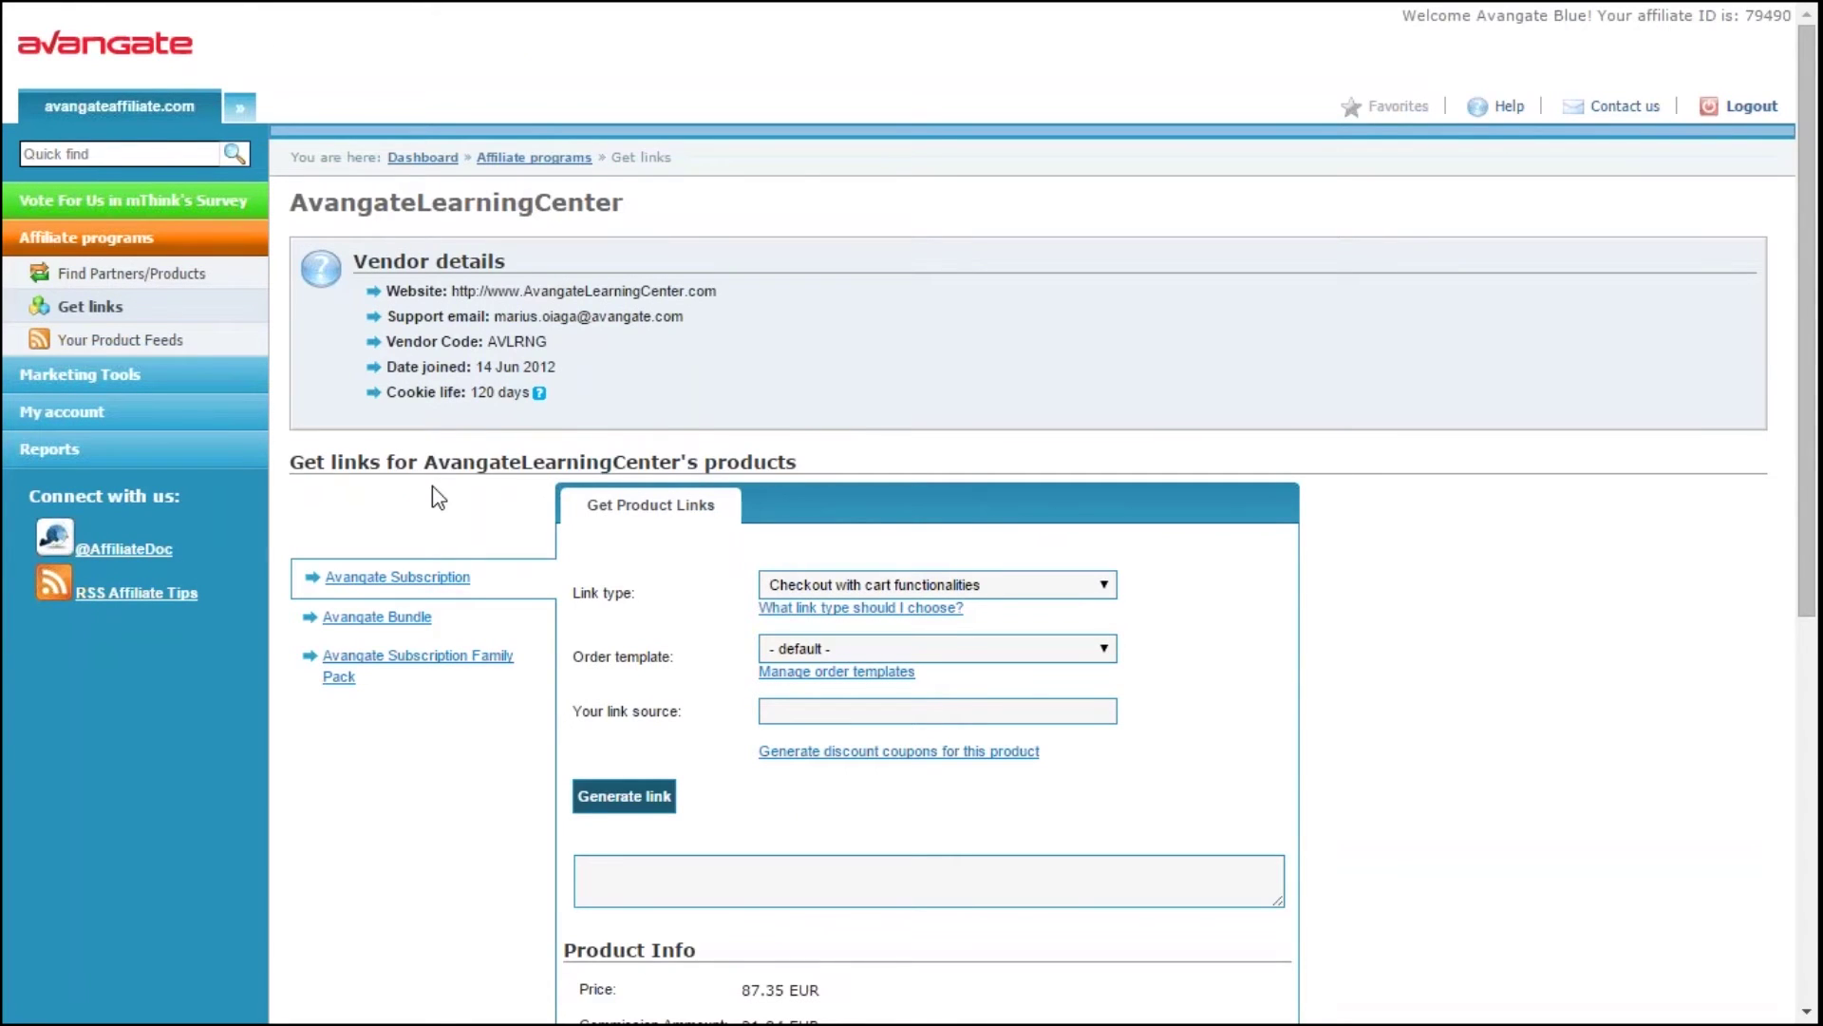
scroll(437, 494, "down", 3)
scroll(438, 494, "down", 3)
scroll(437, 495, "down", 3)
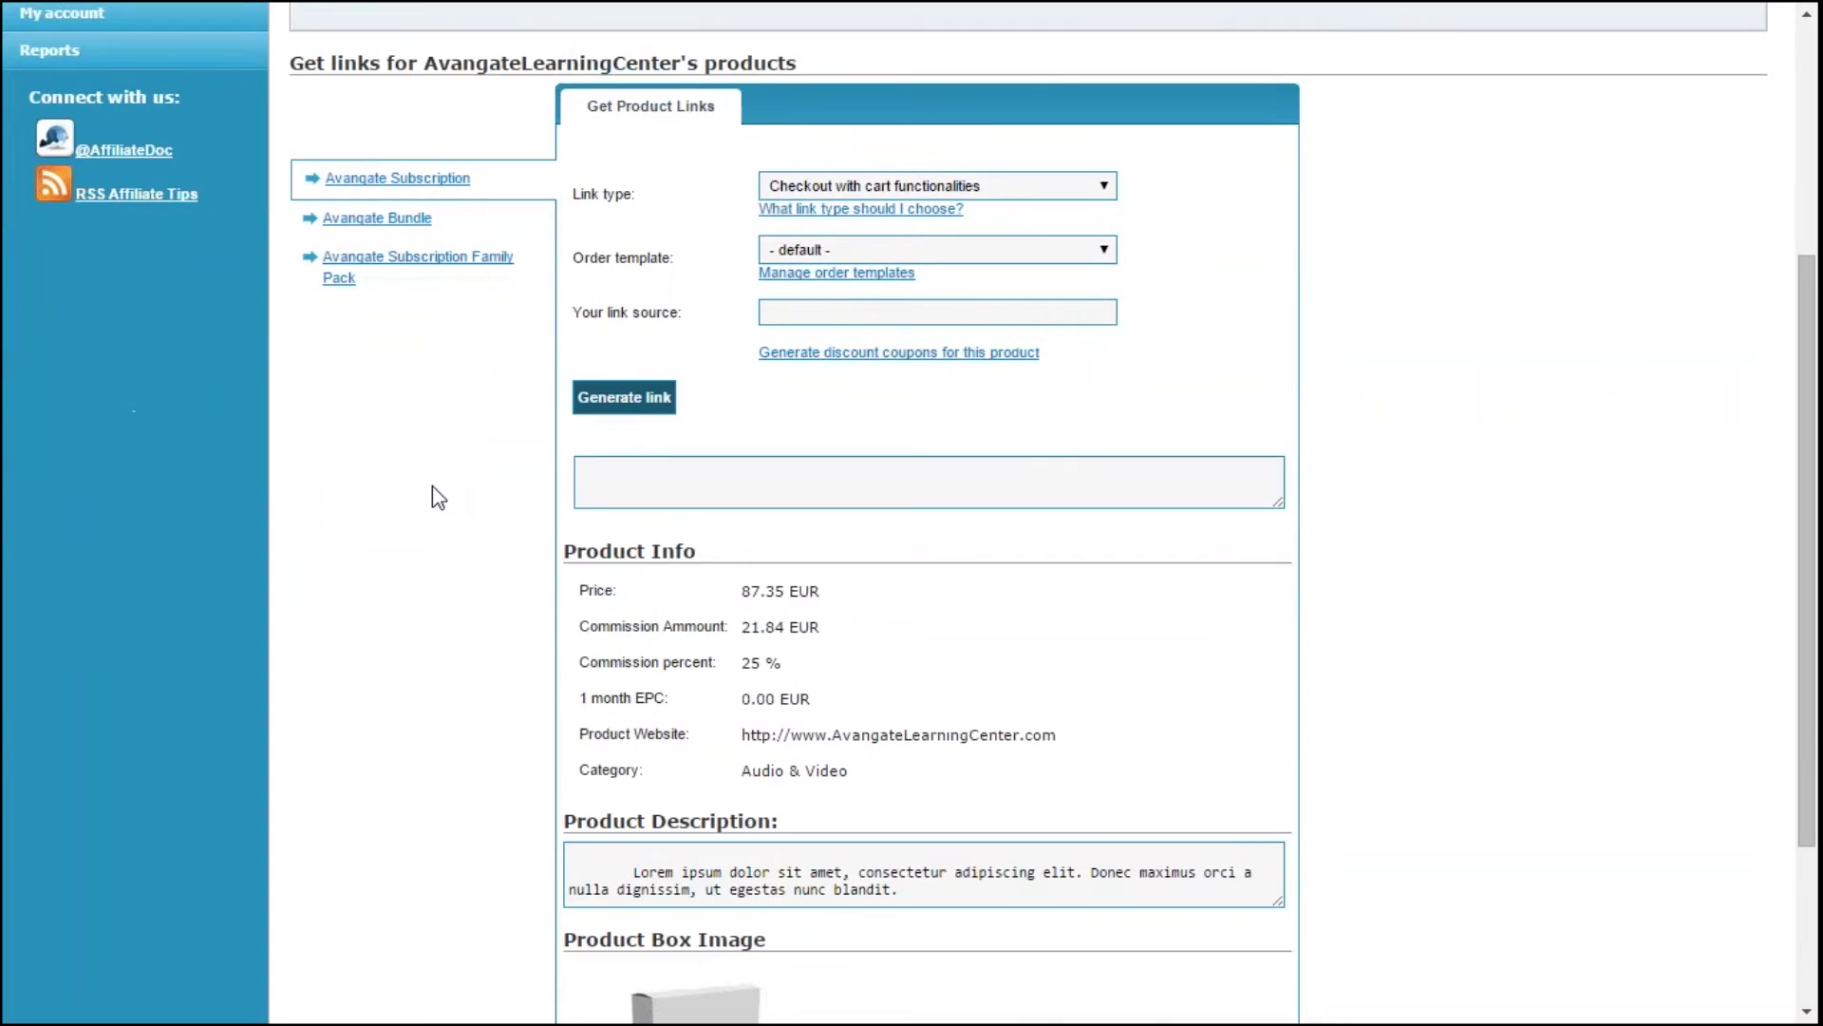
scroll(438, 494, "down", 3)
scroll(437, 494, "down", 3)
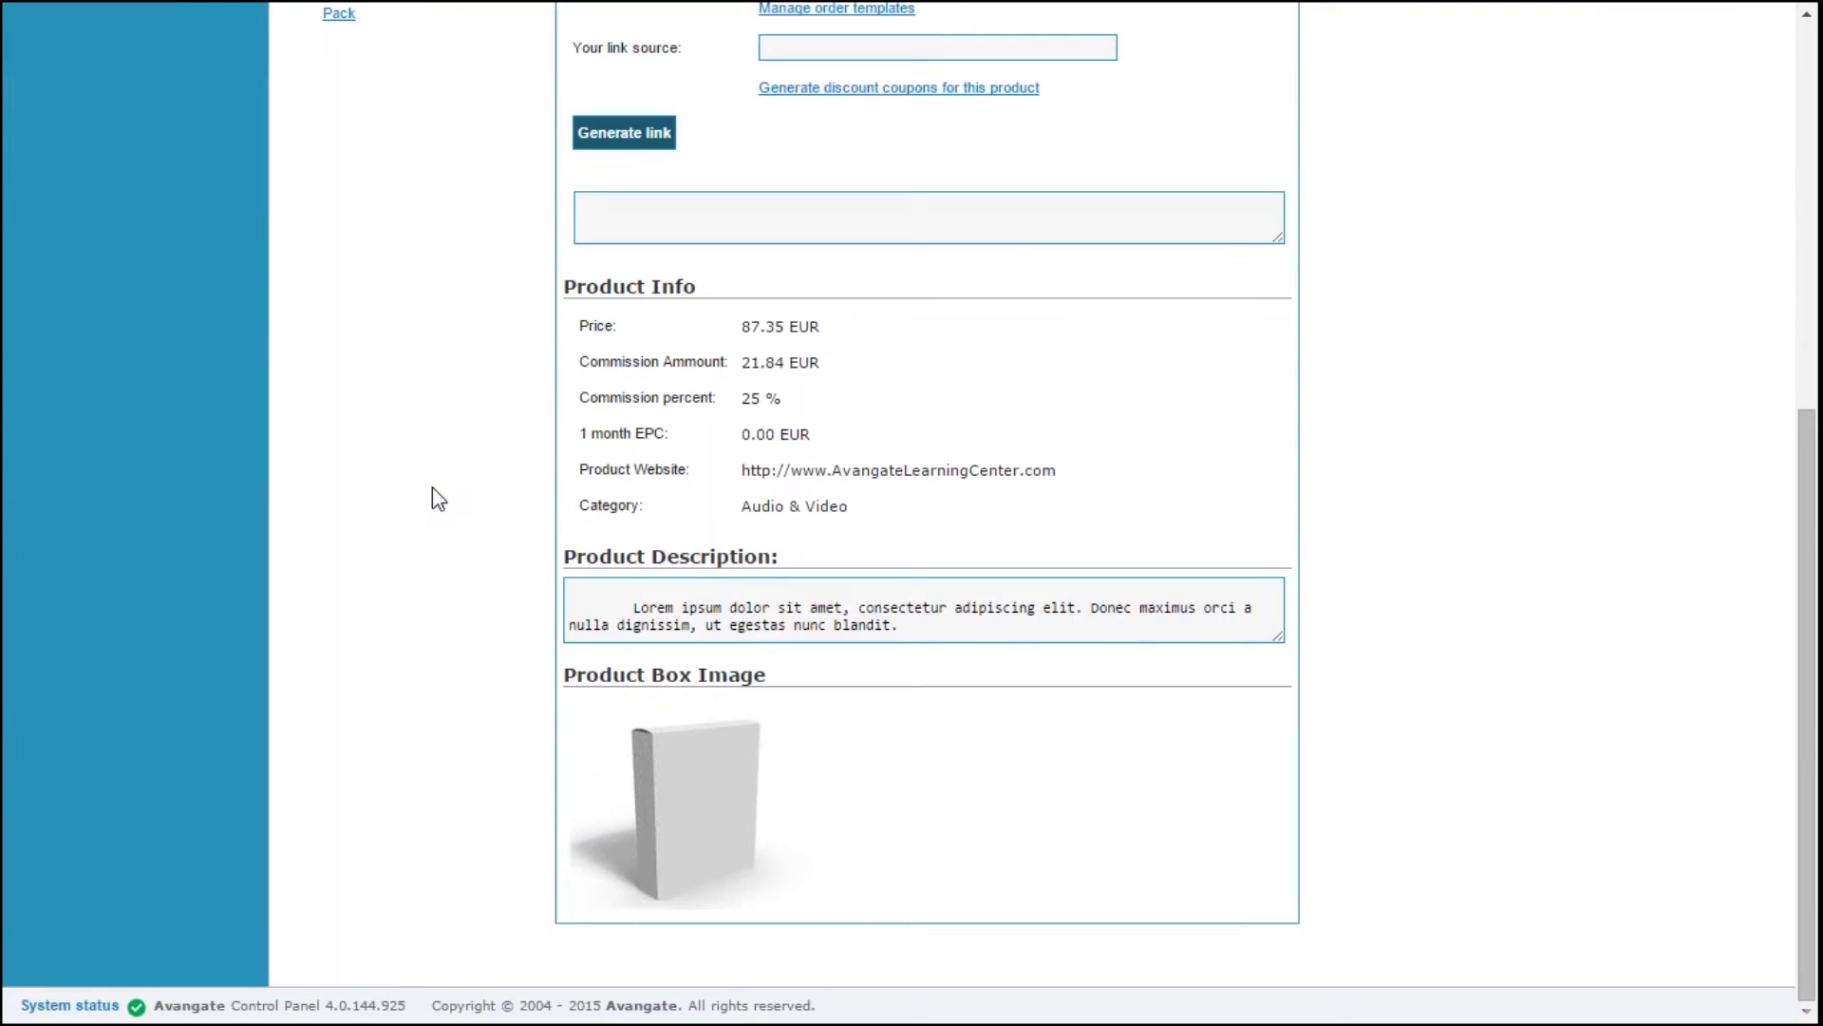
scroll(437, 495, "up", 3)
scroll(437, 495, "up", 3)
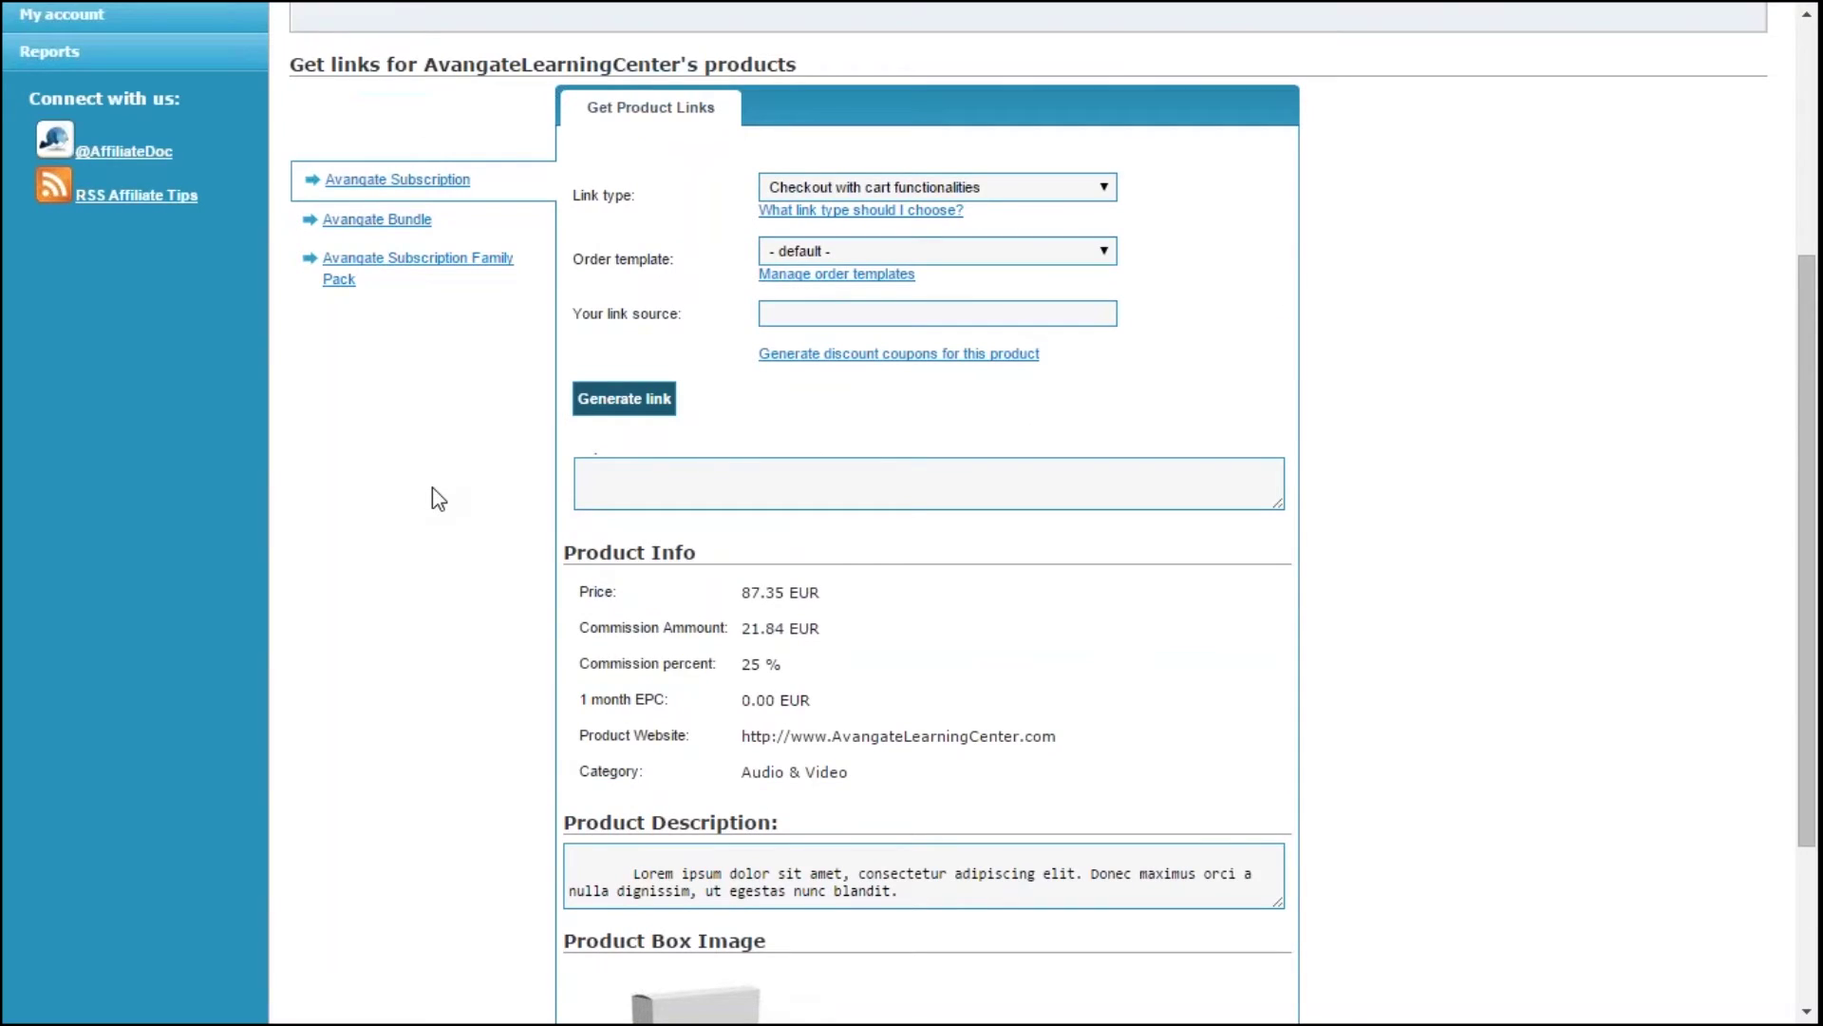
left_click(965, 192)
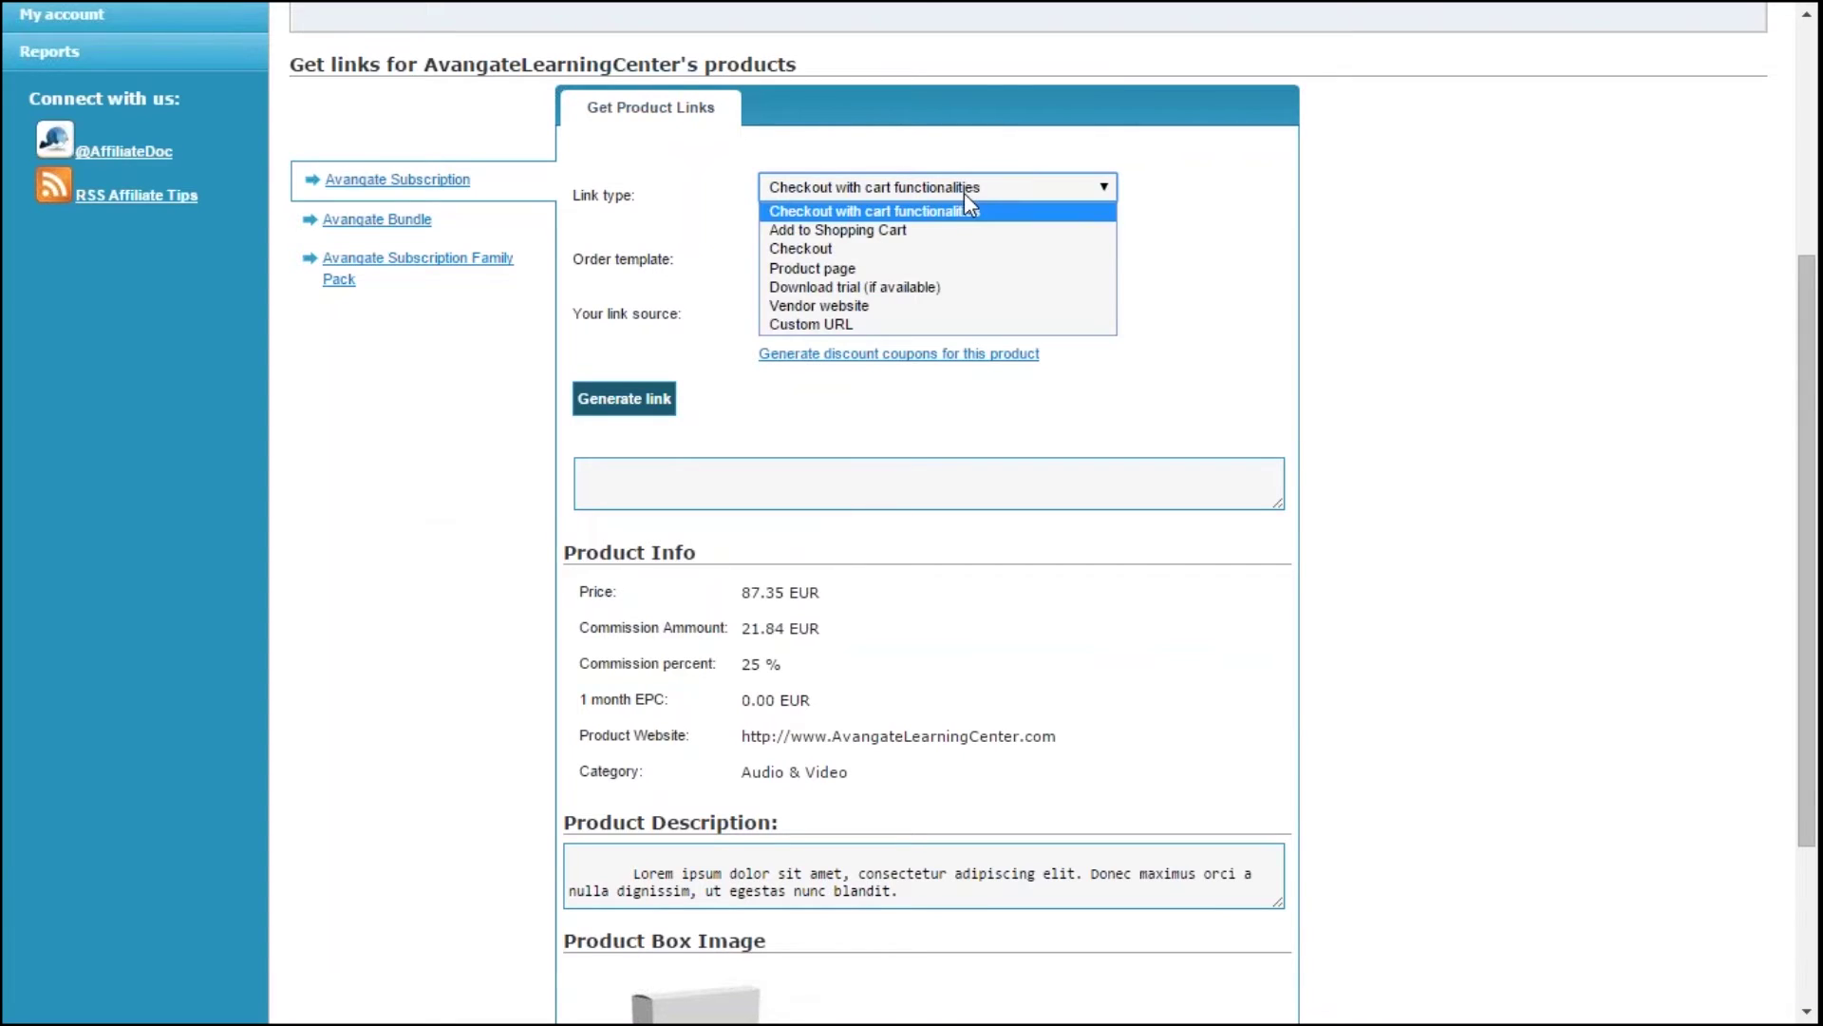
left_click(964, 215)
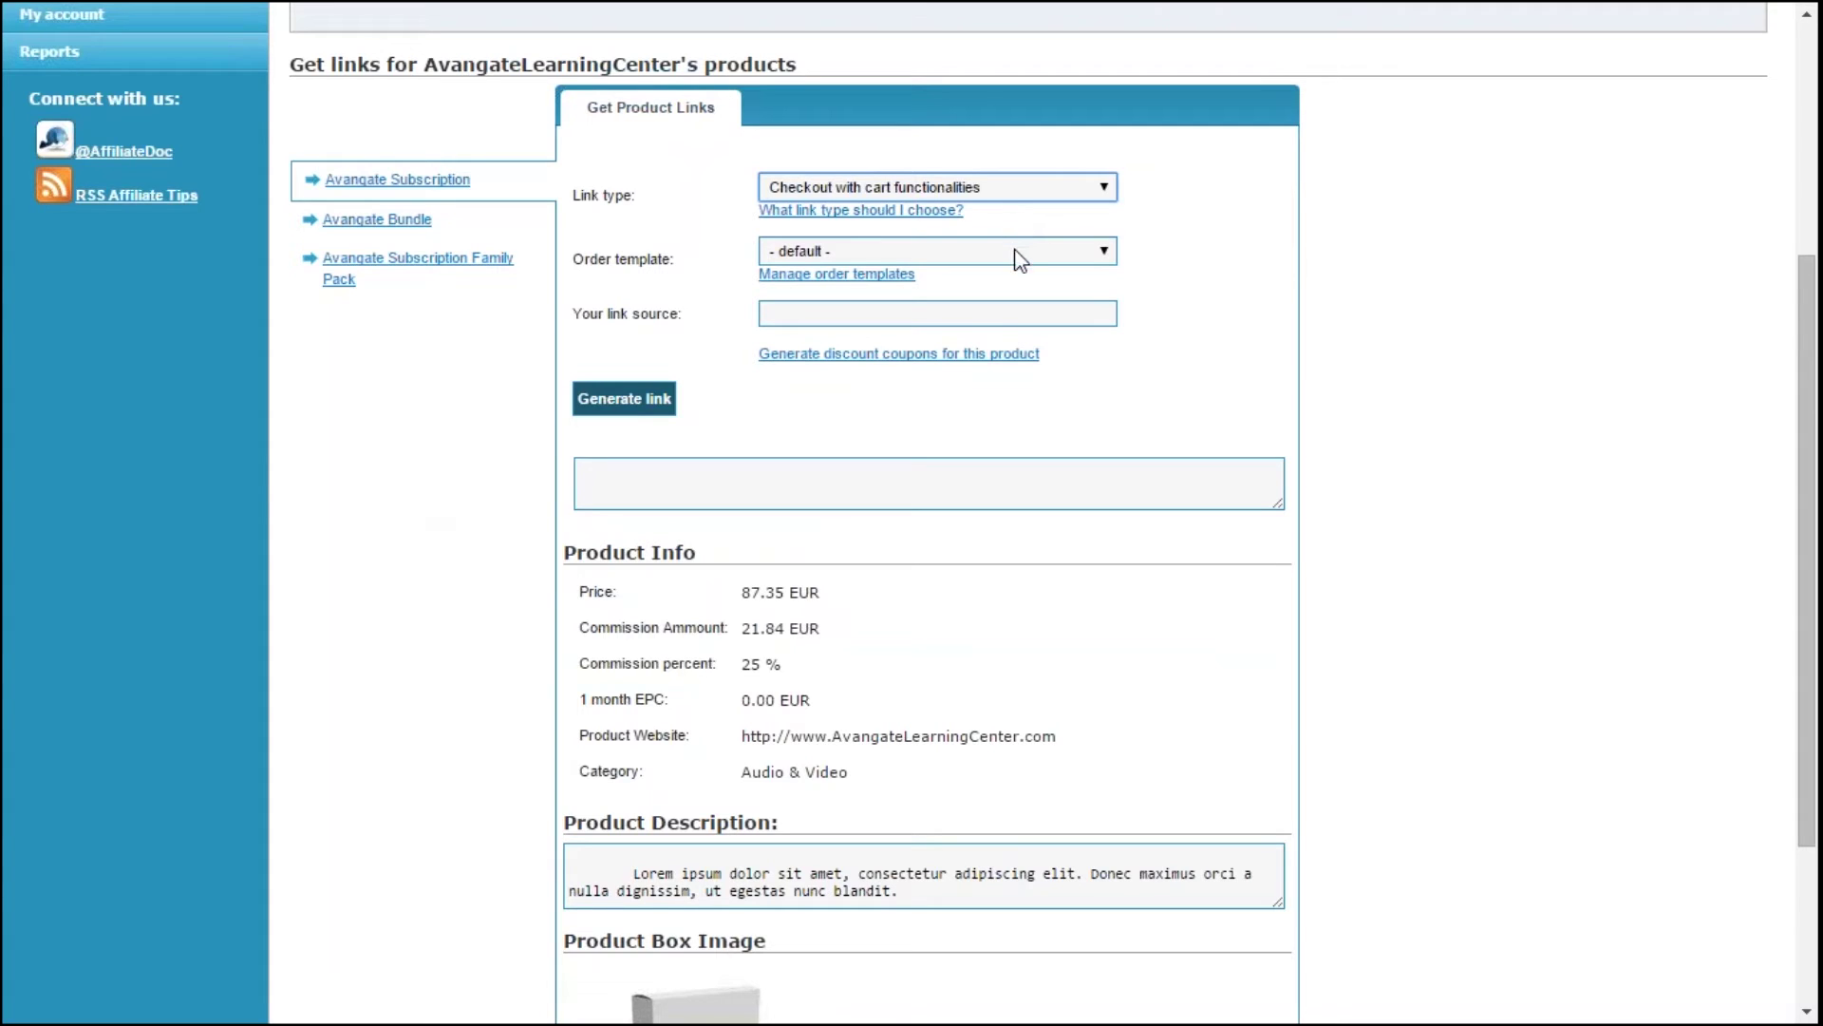
left_click(1015, 250)
left_click(1014, 252)
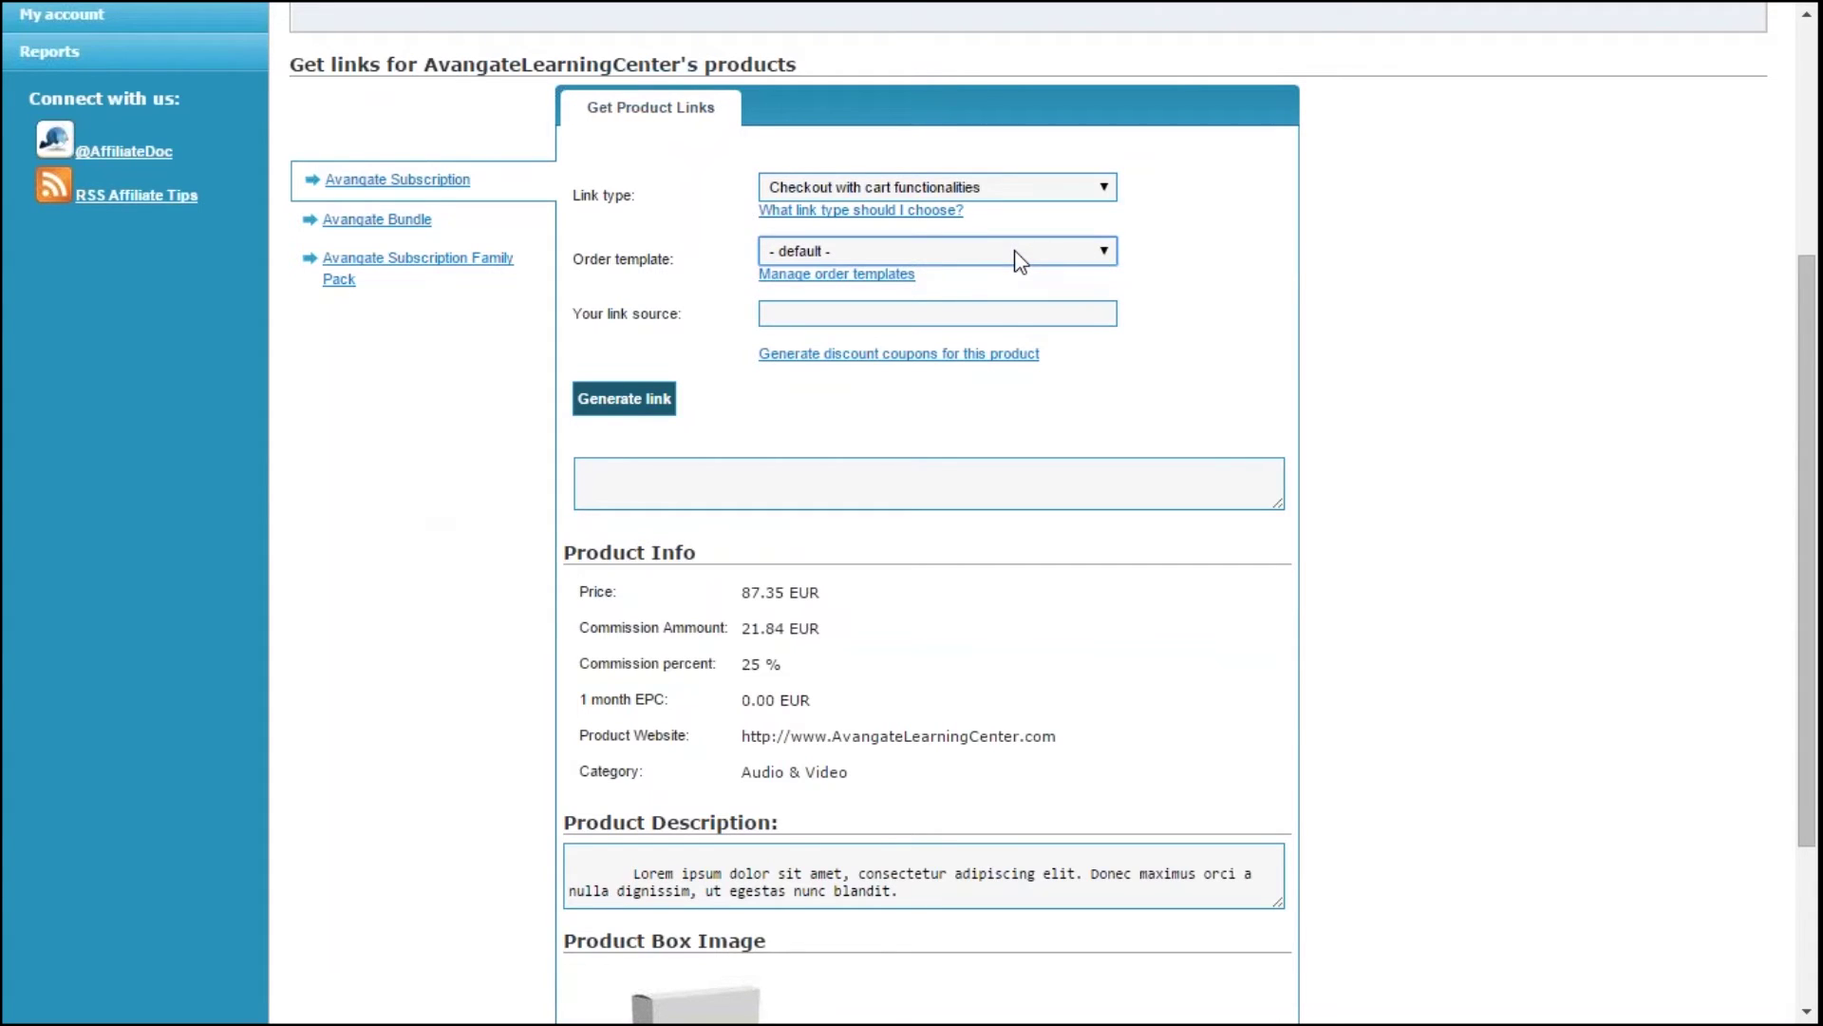
left_click(1014, 313)
type("www.mywebsite.com")
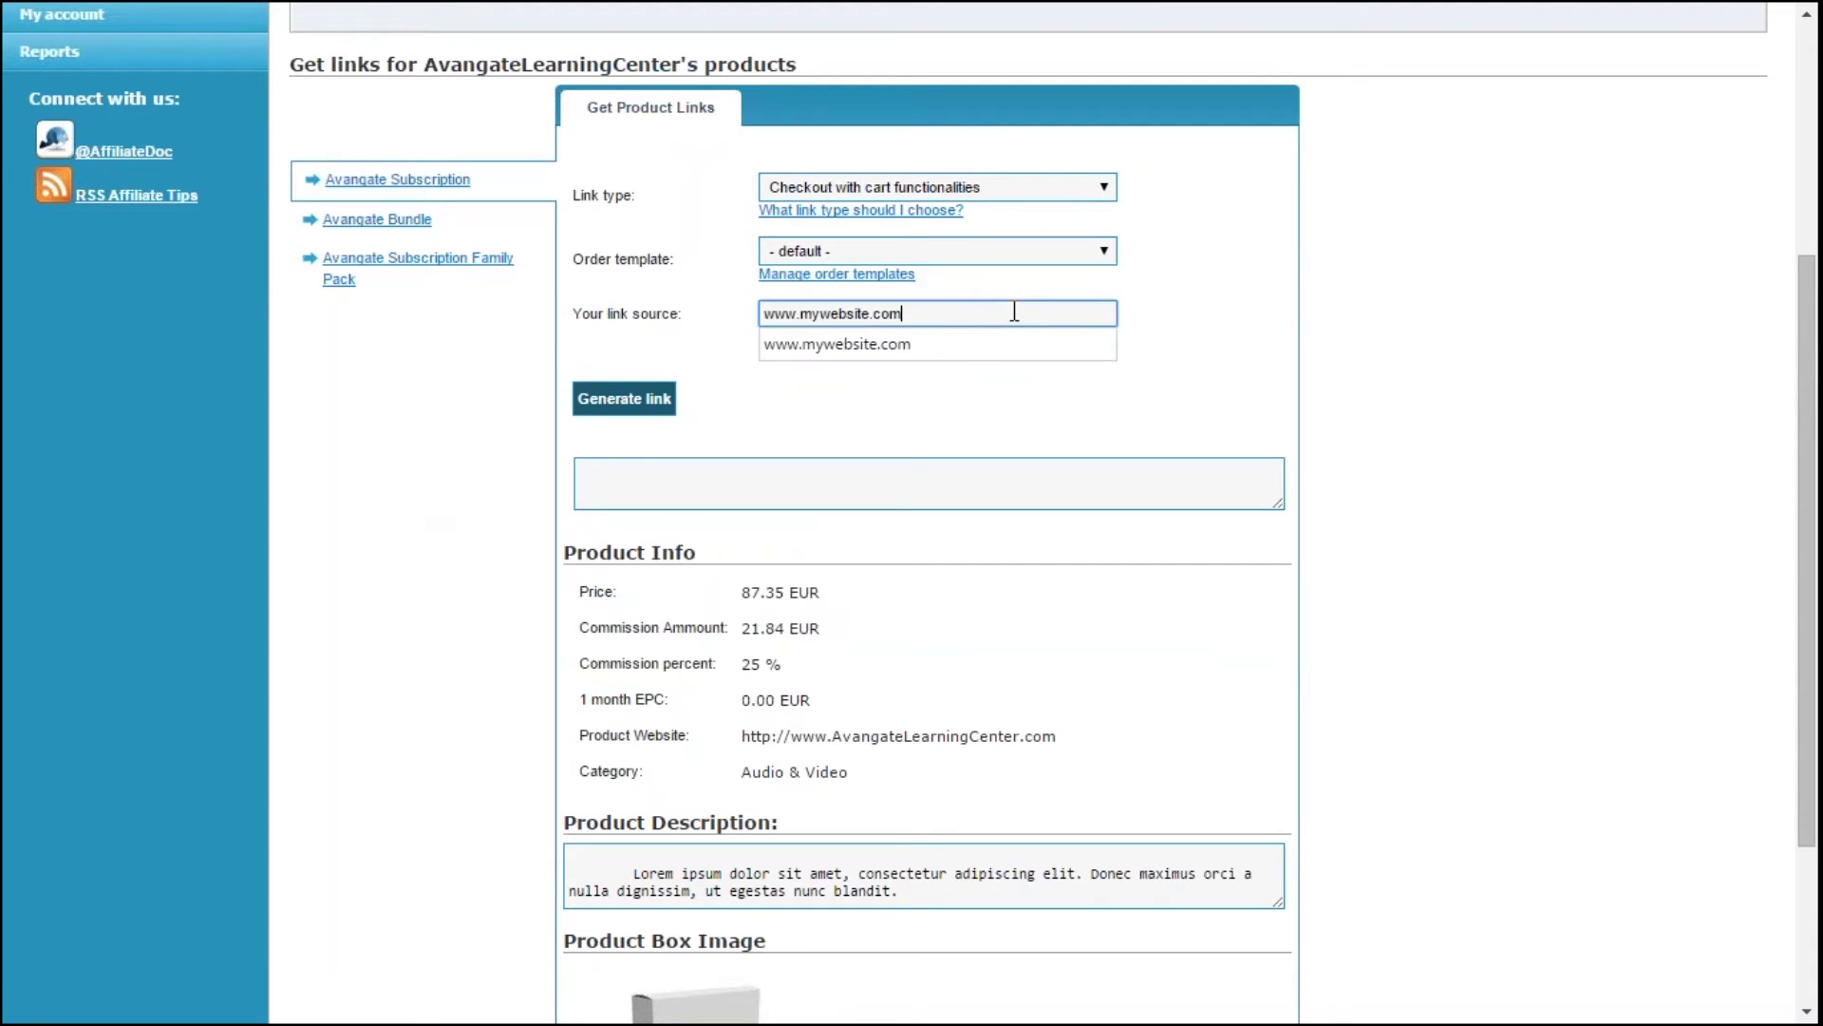
left_click(1142, 377)
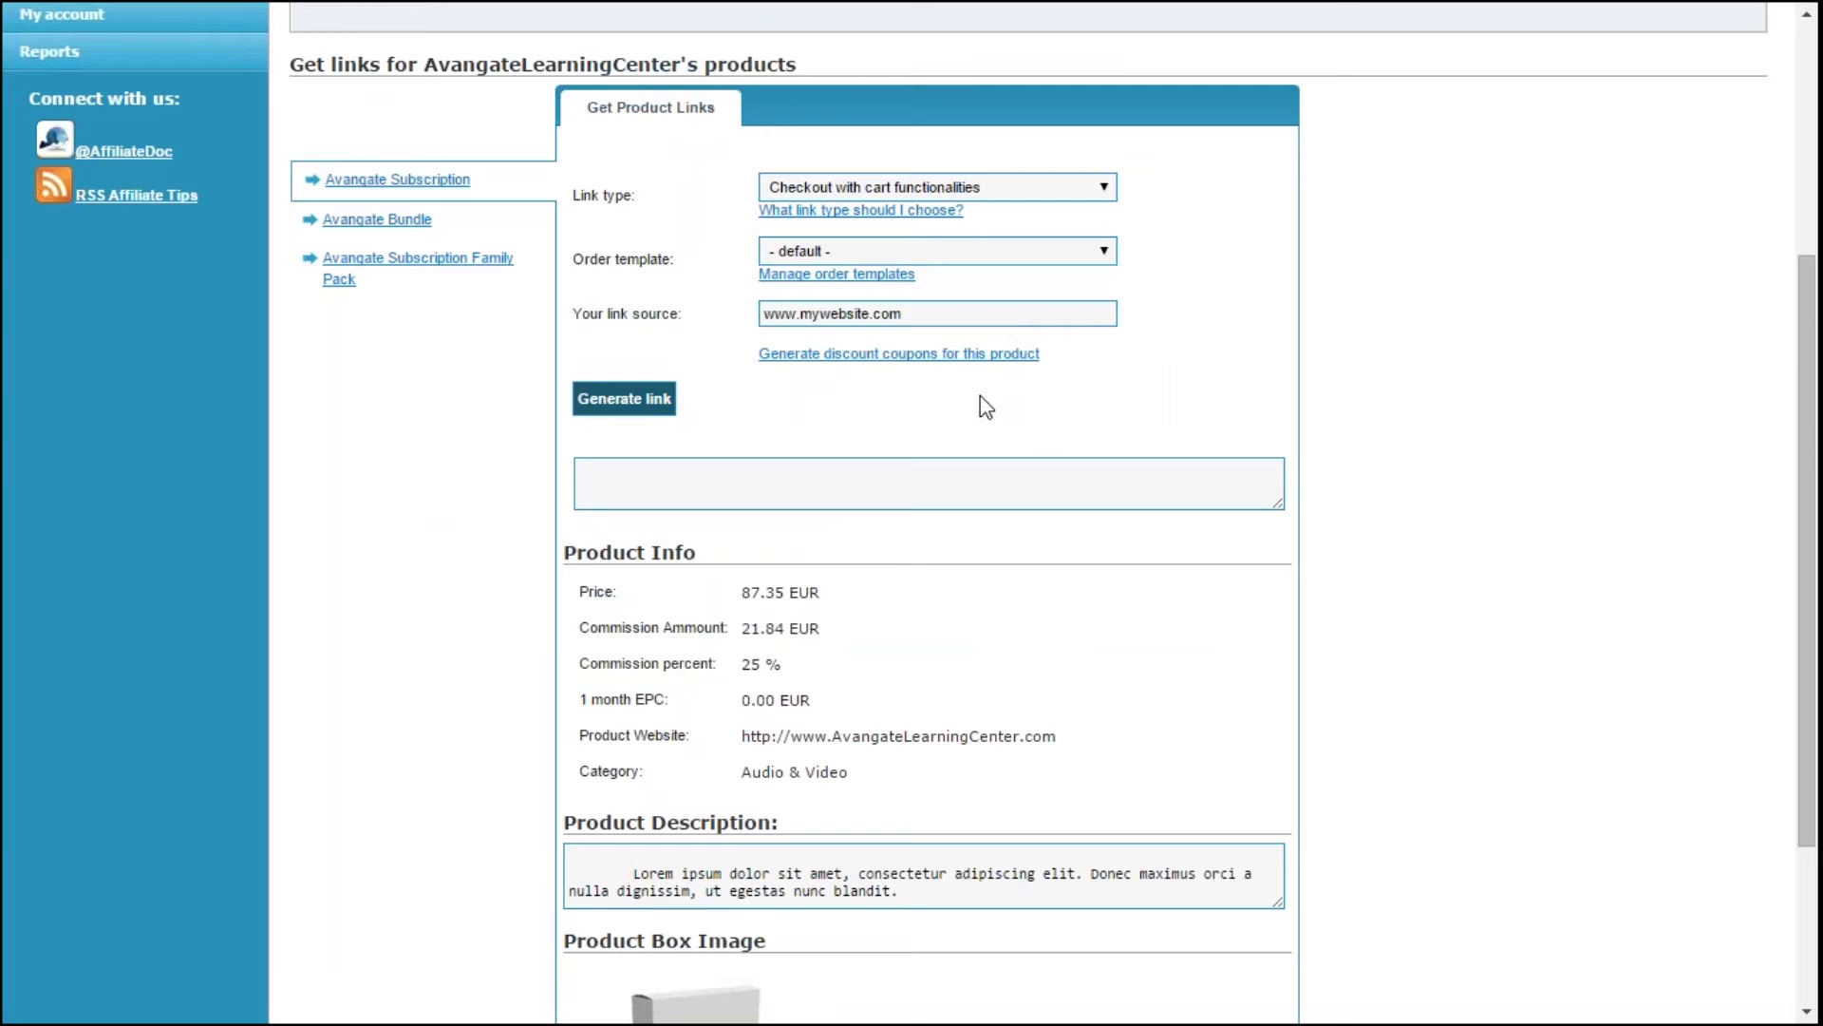
left_click(625, 397)
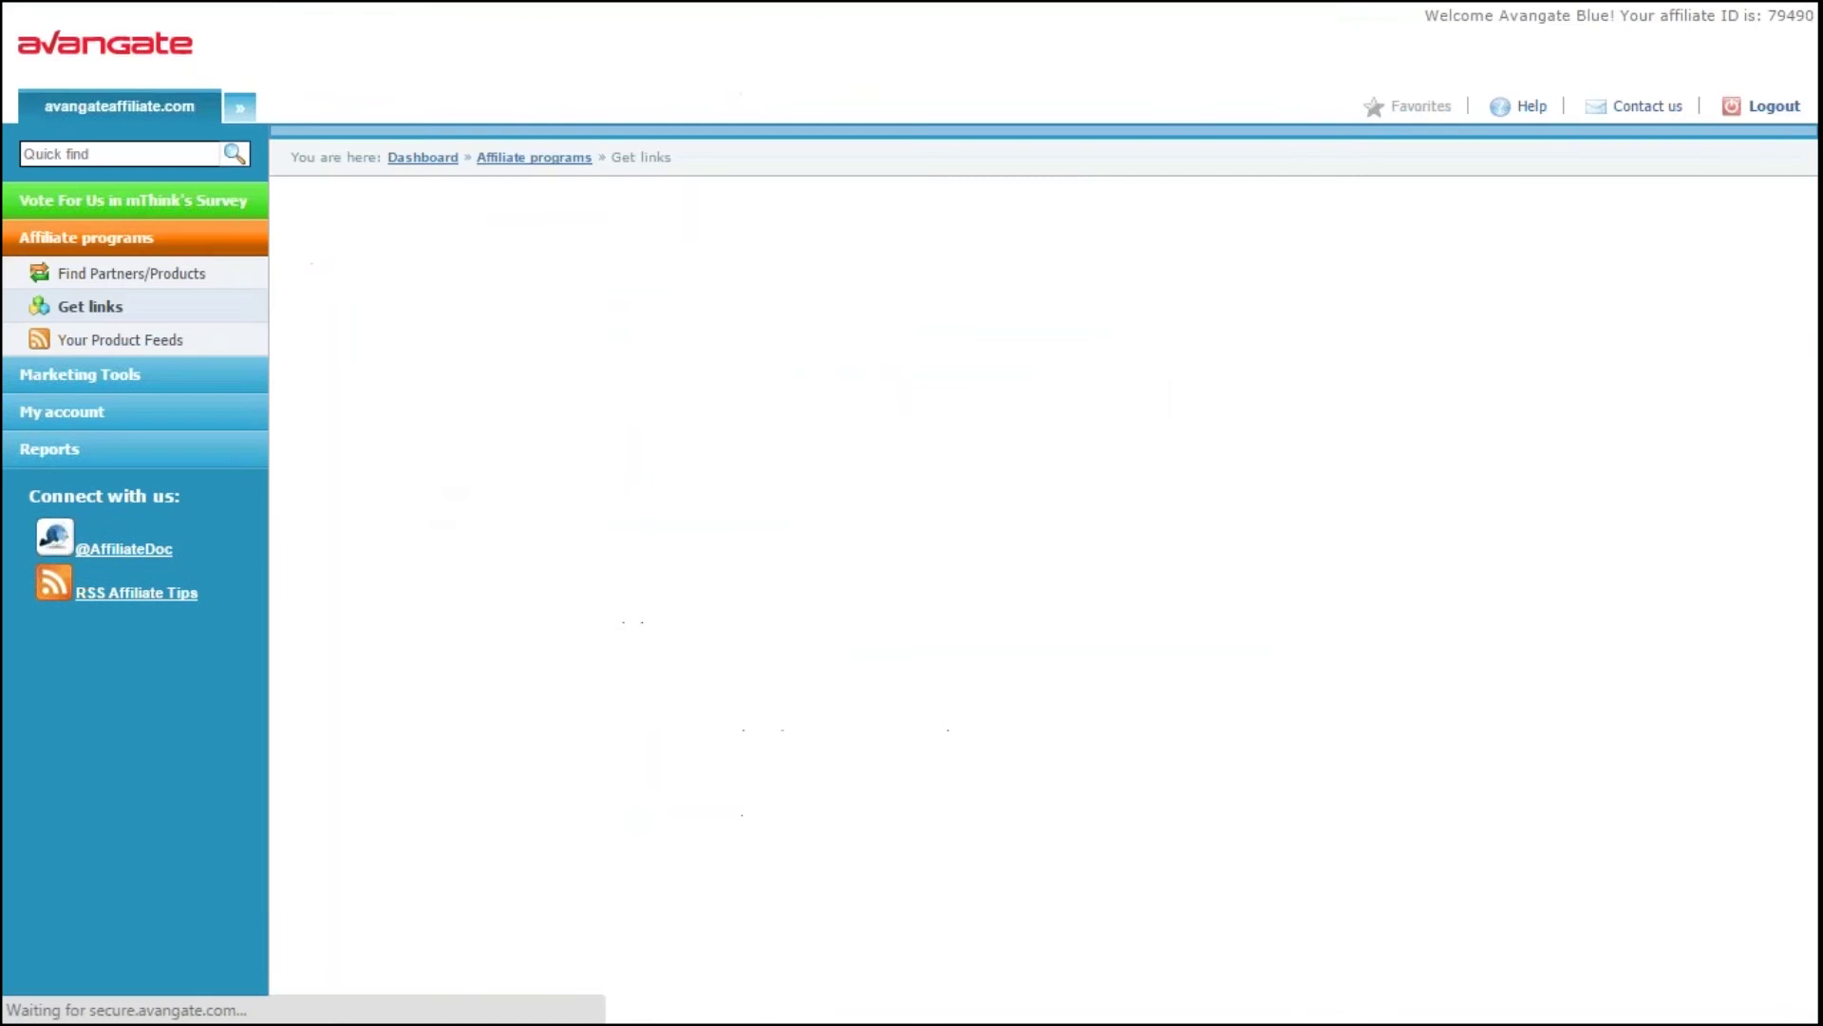
scroll(645, 403, "down", 1)
scroll(646, 402, "down", 1)
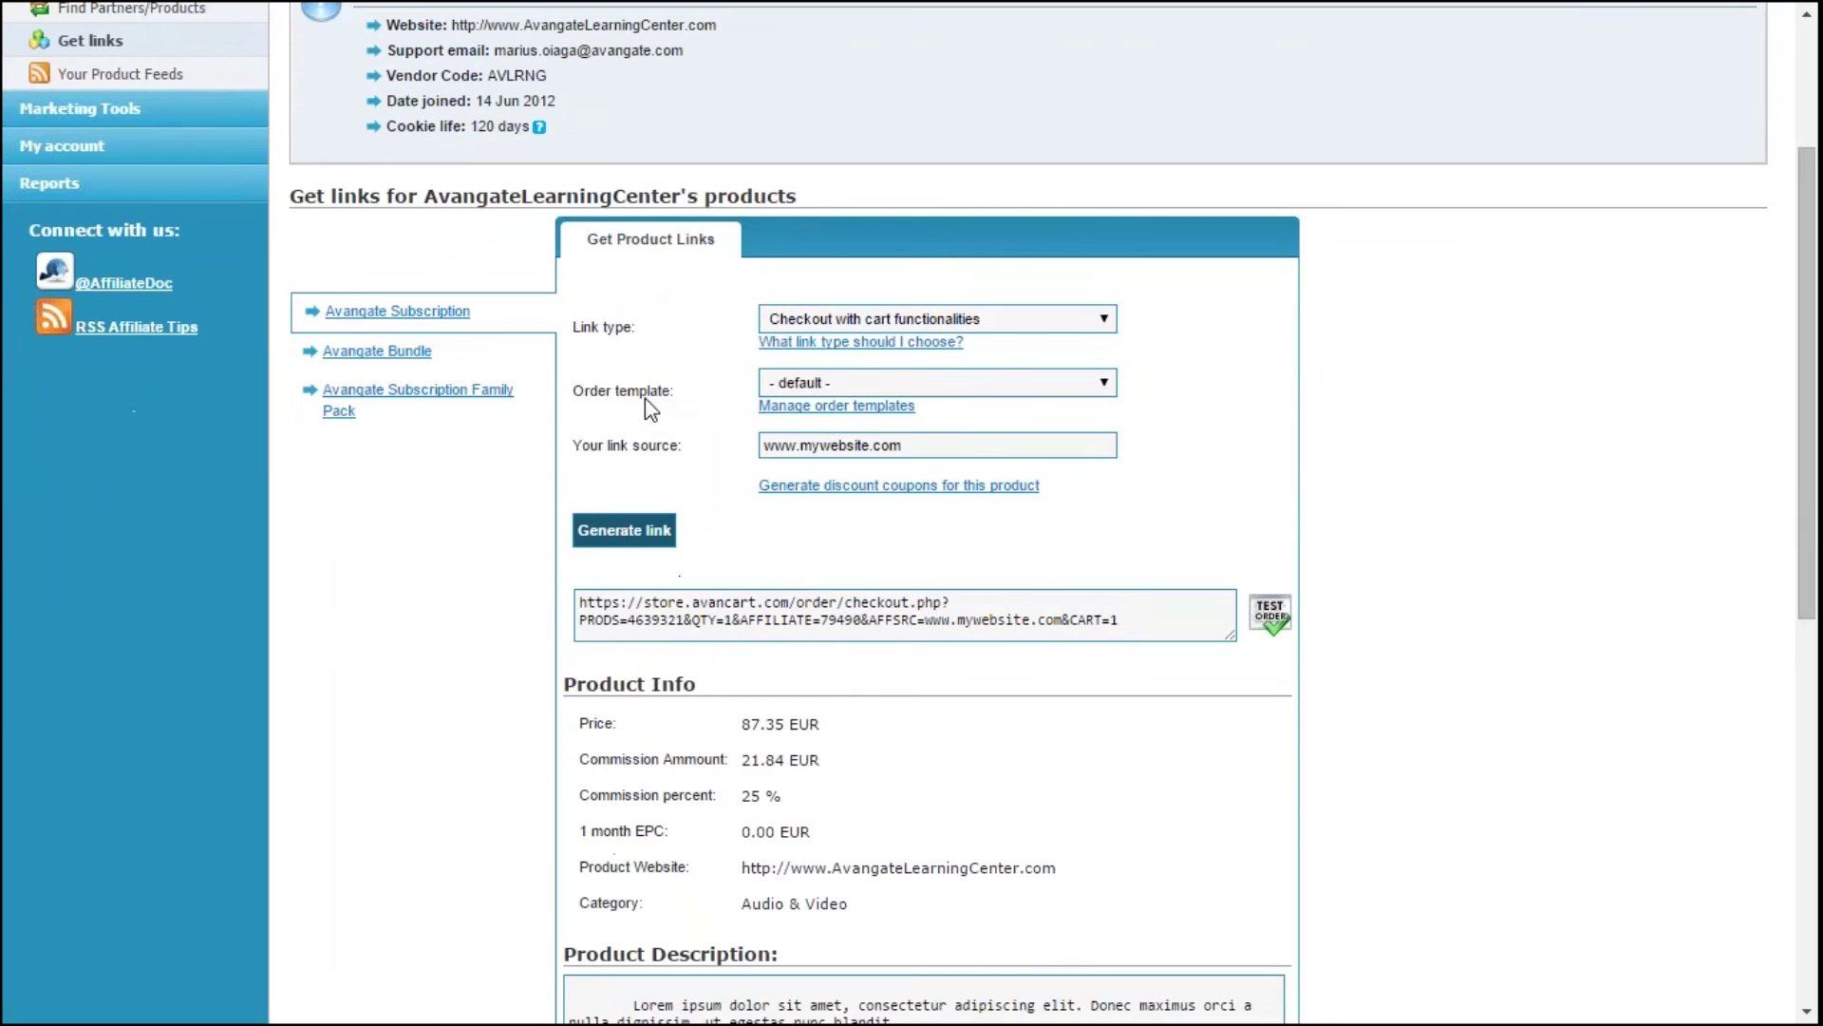
scroll(646, 402, "down", 1)
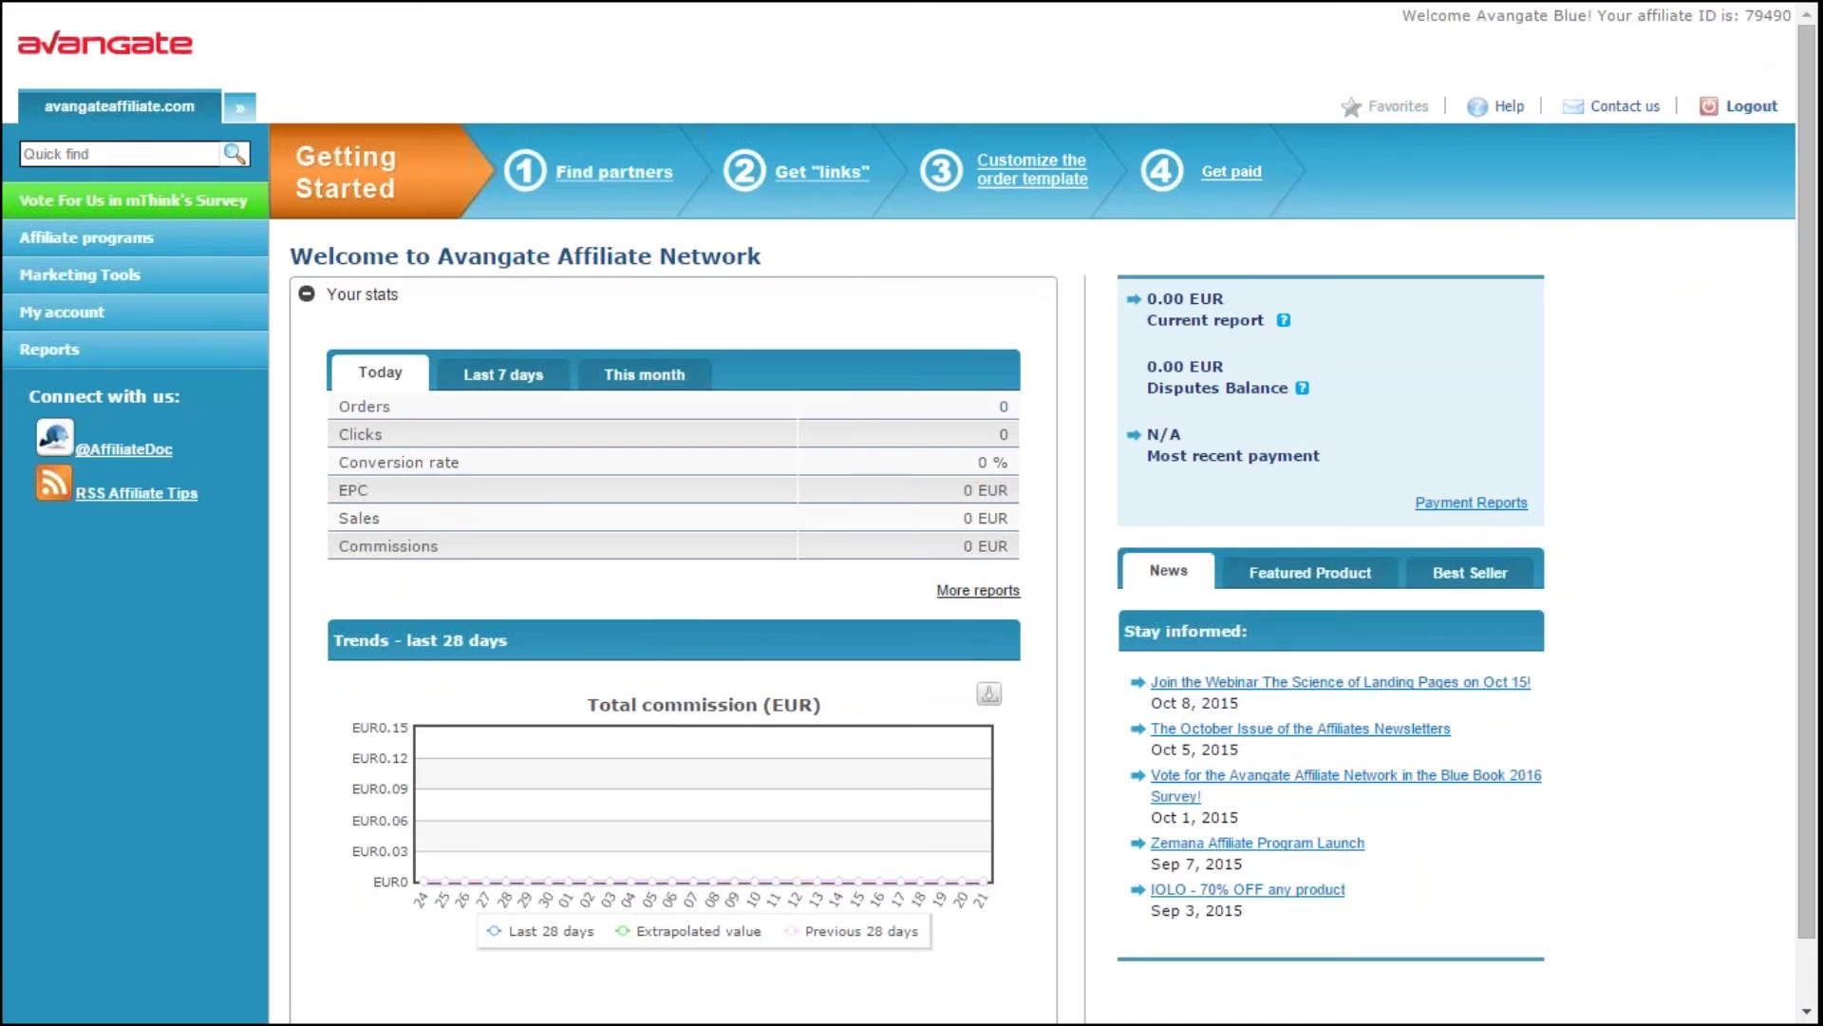
Expand My account and open the Account information page.
left_click(251, 326)
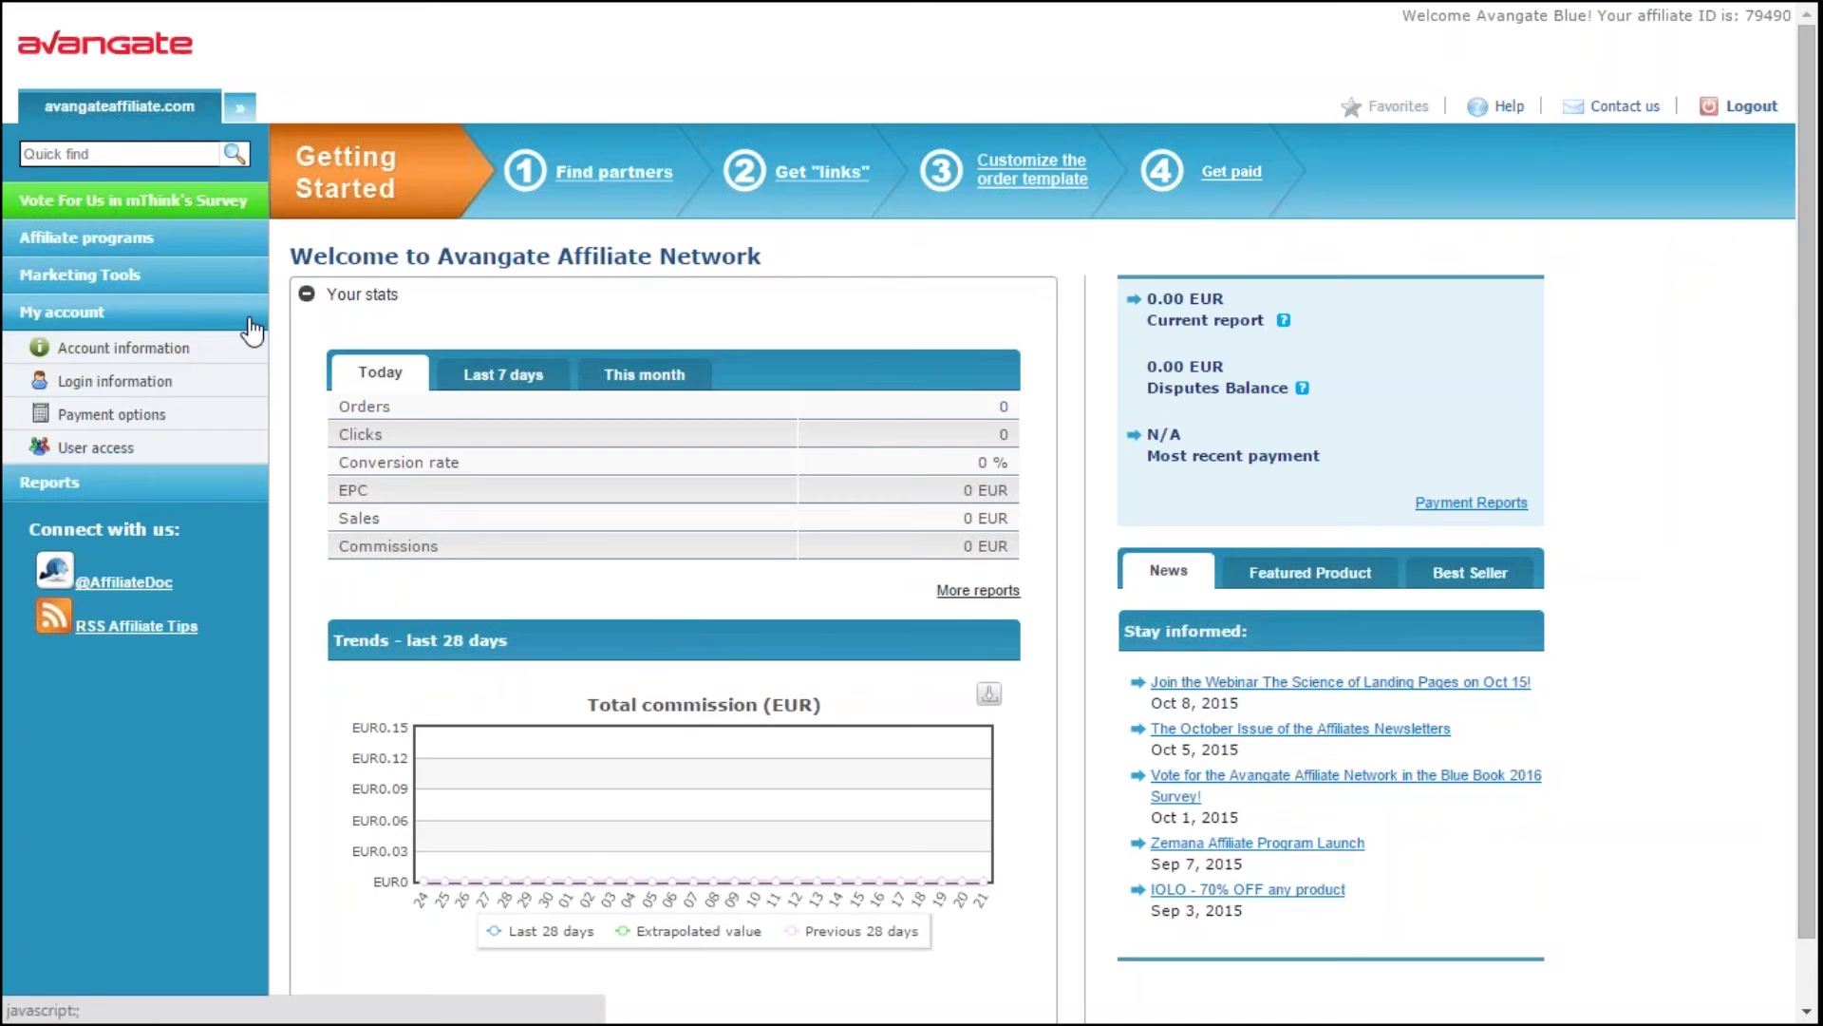
left_click(122, 348)
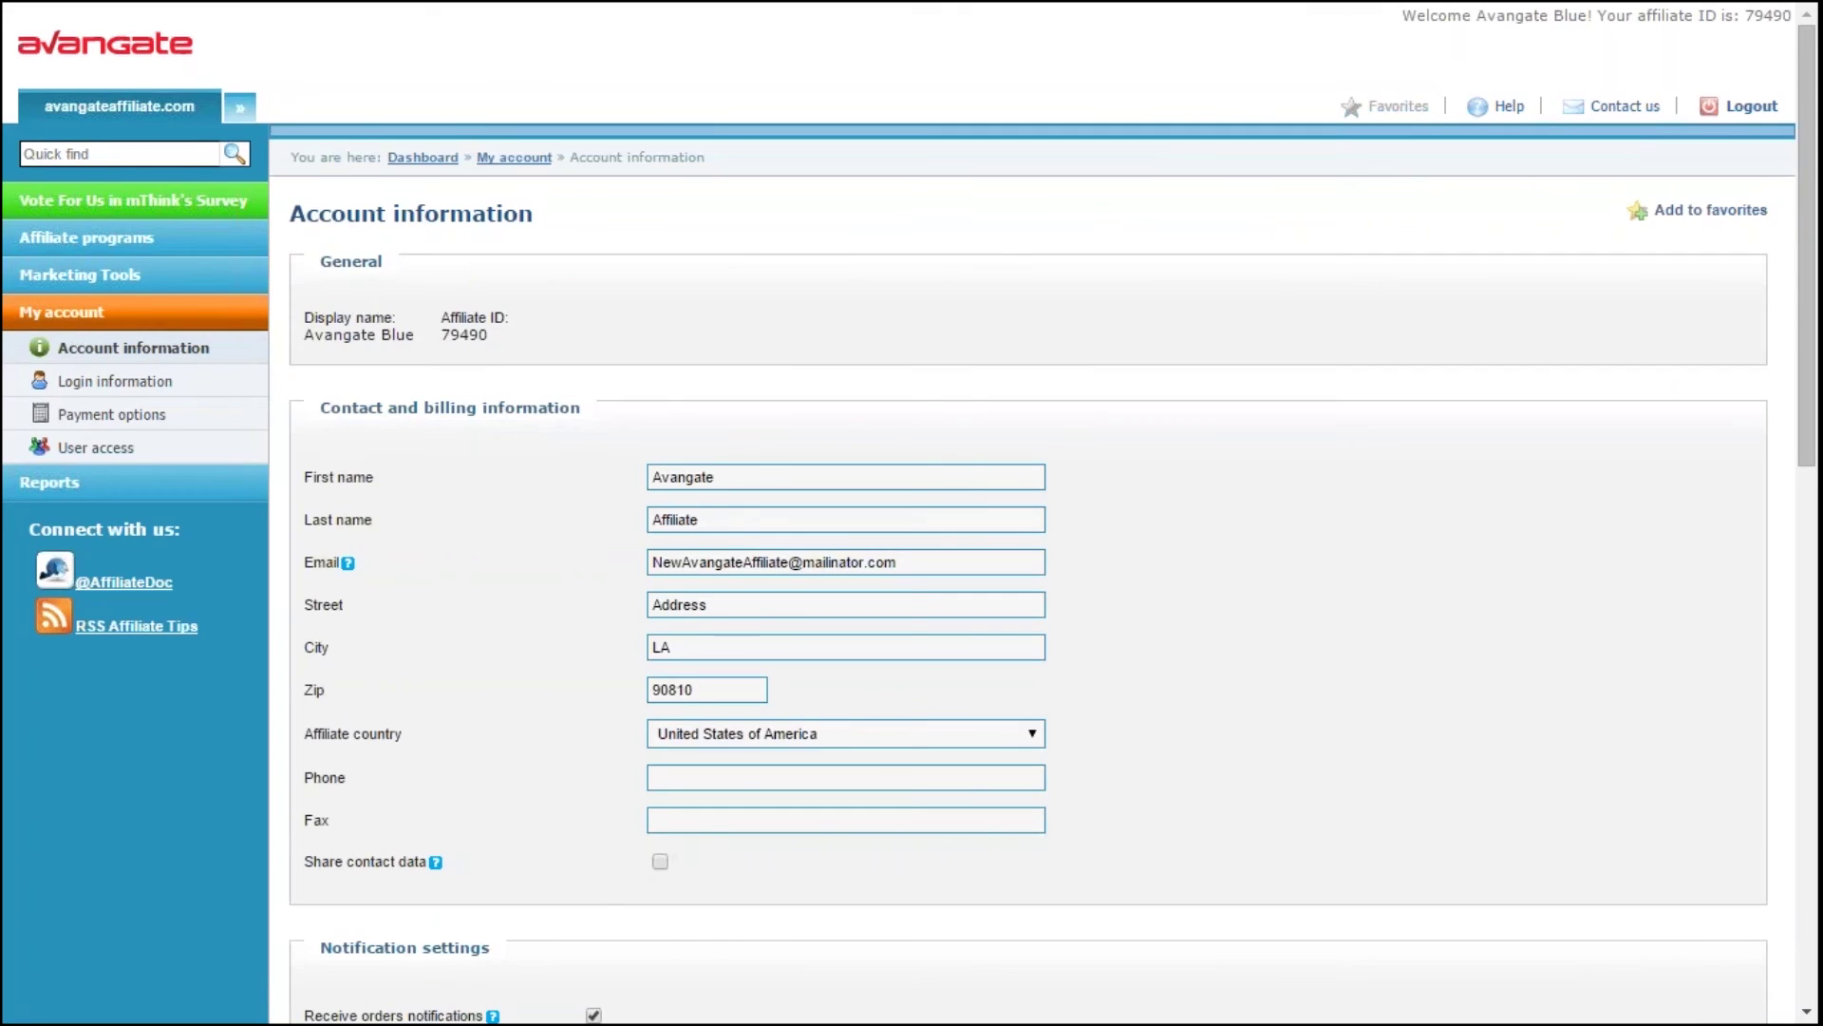
scroll(464, 321, "down", 1)
scroll(455, 321, "down", 5)
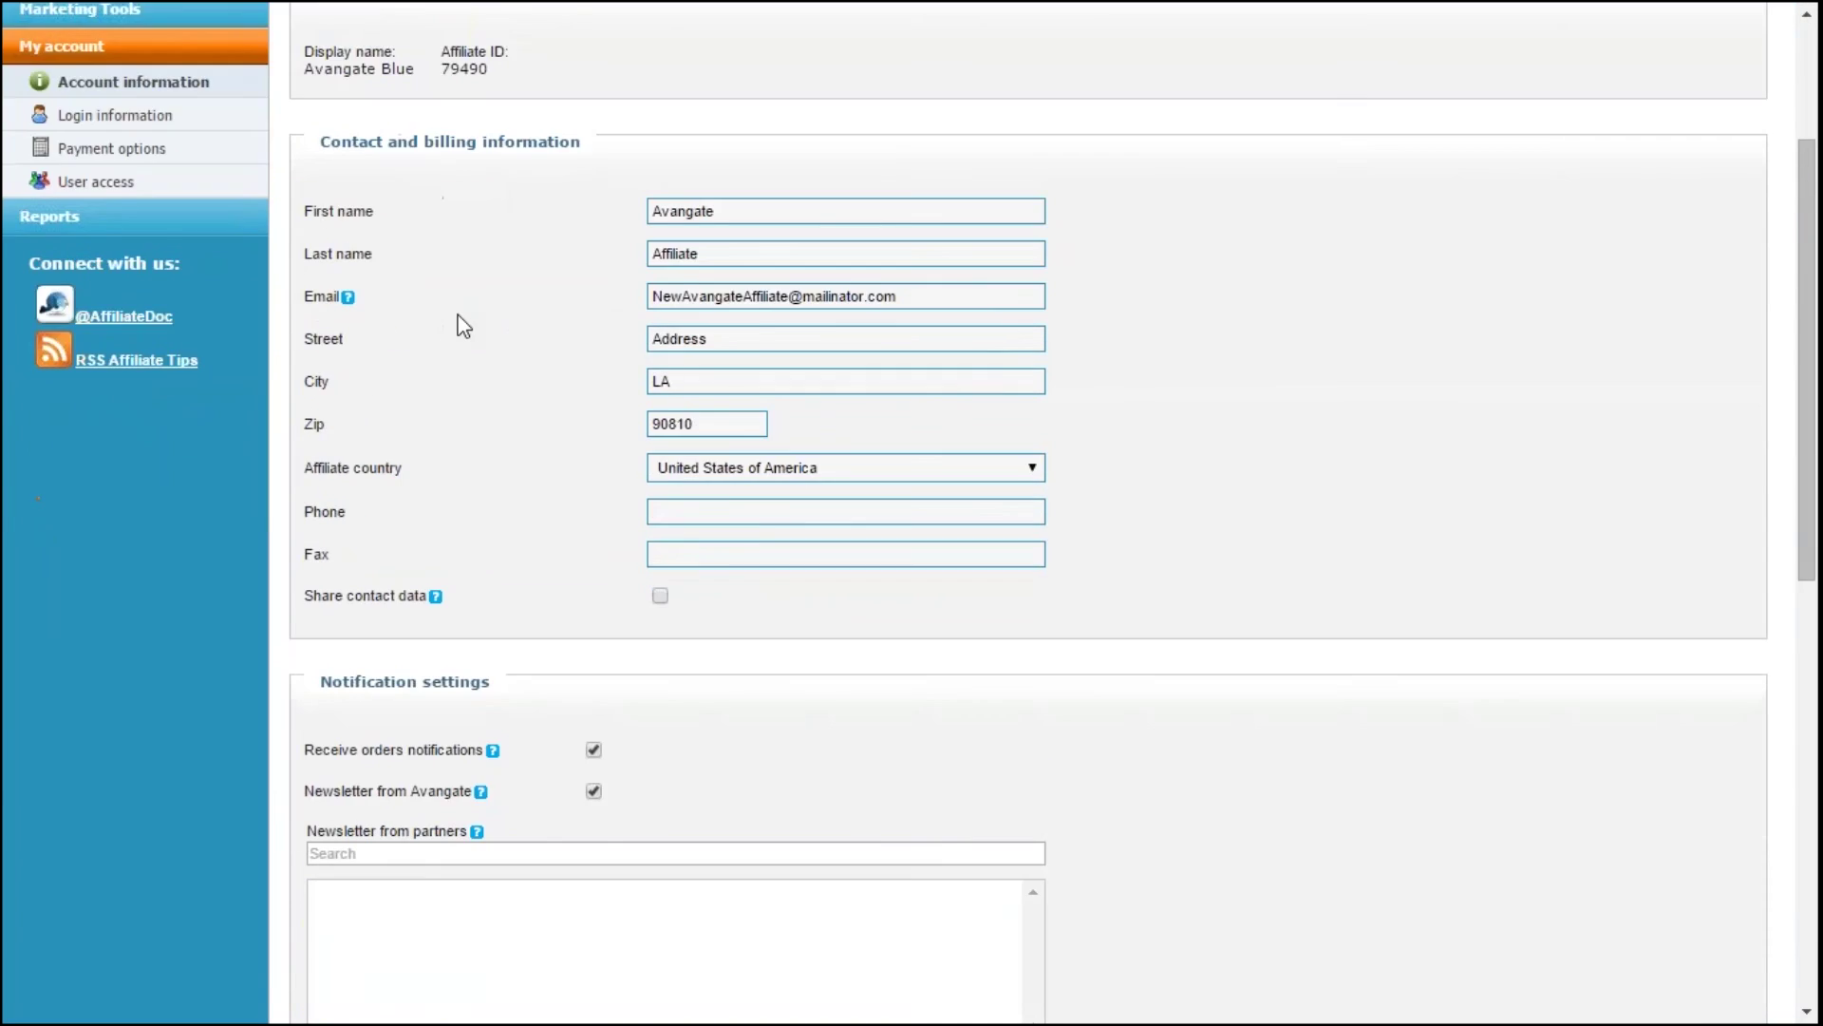
scroll(456, 317, "down", 3)
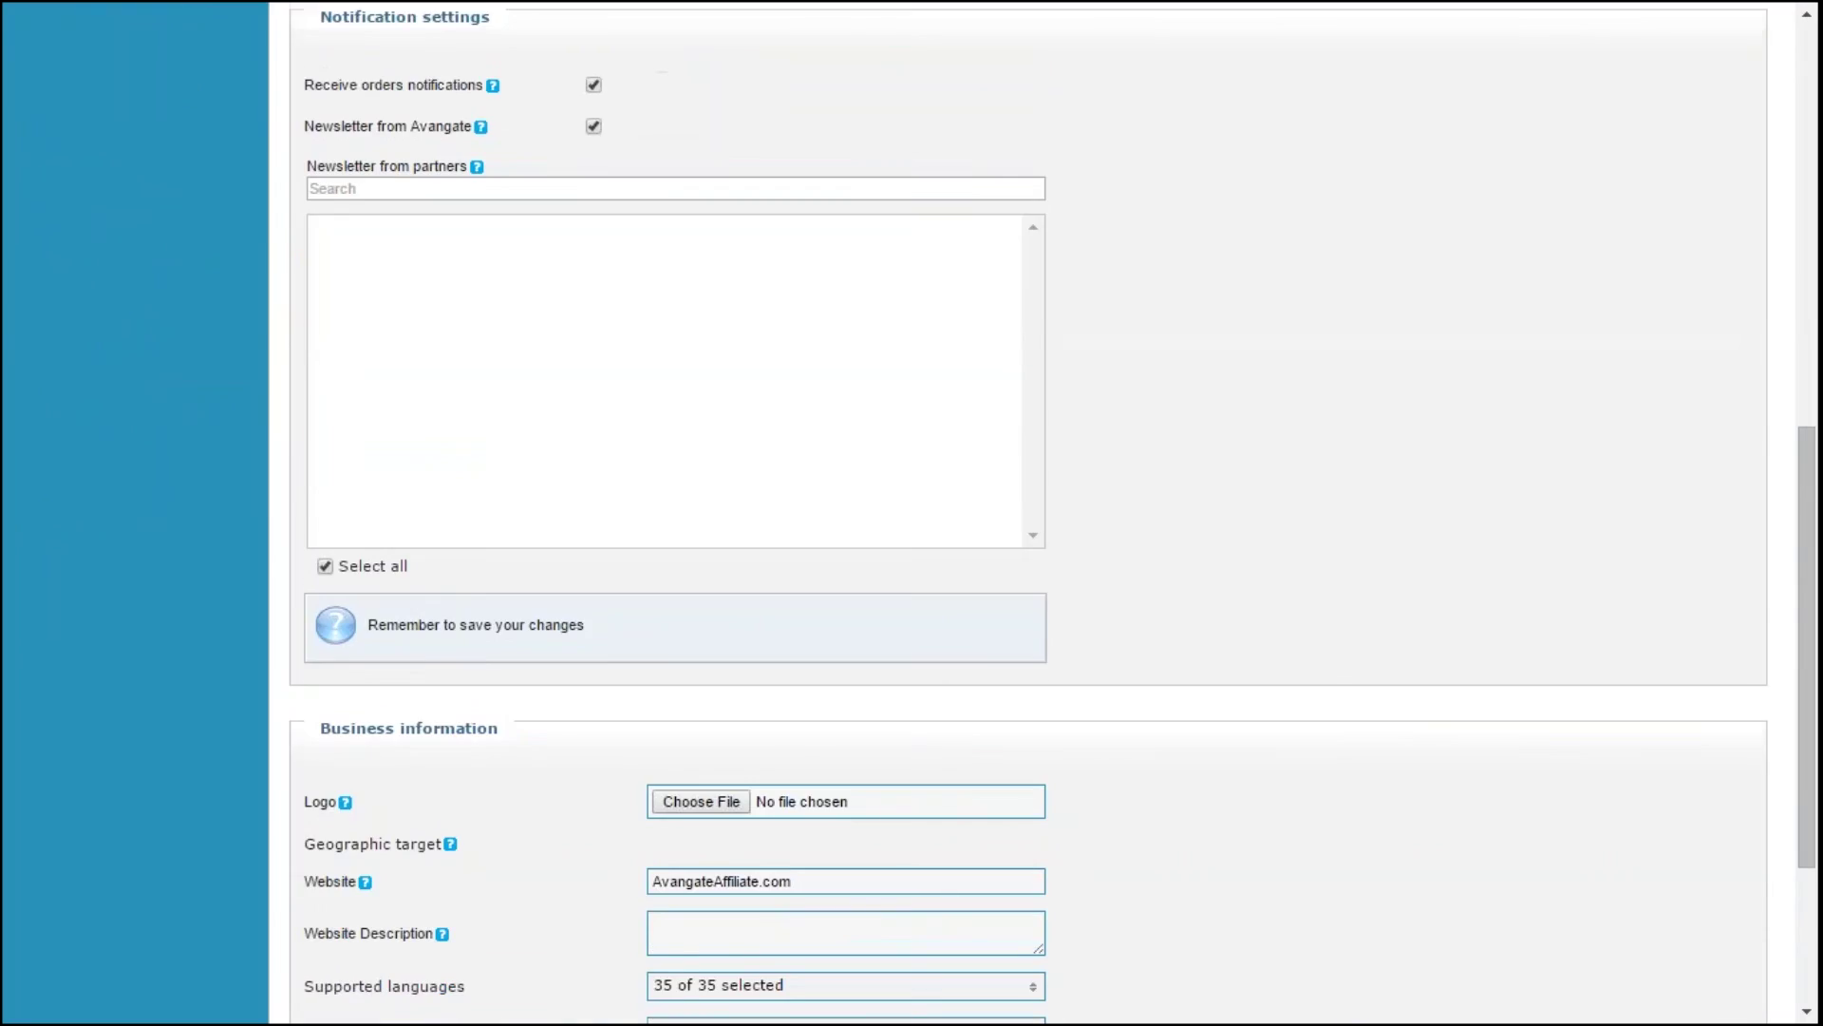
scroll(452, 316, "down", 3)
scroll(451, 317, "down", 2)
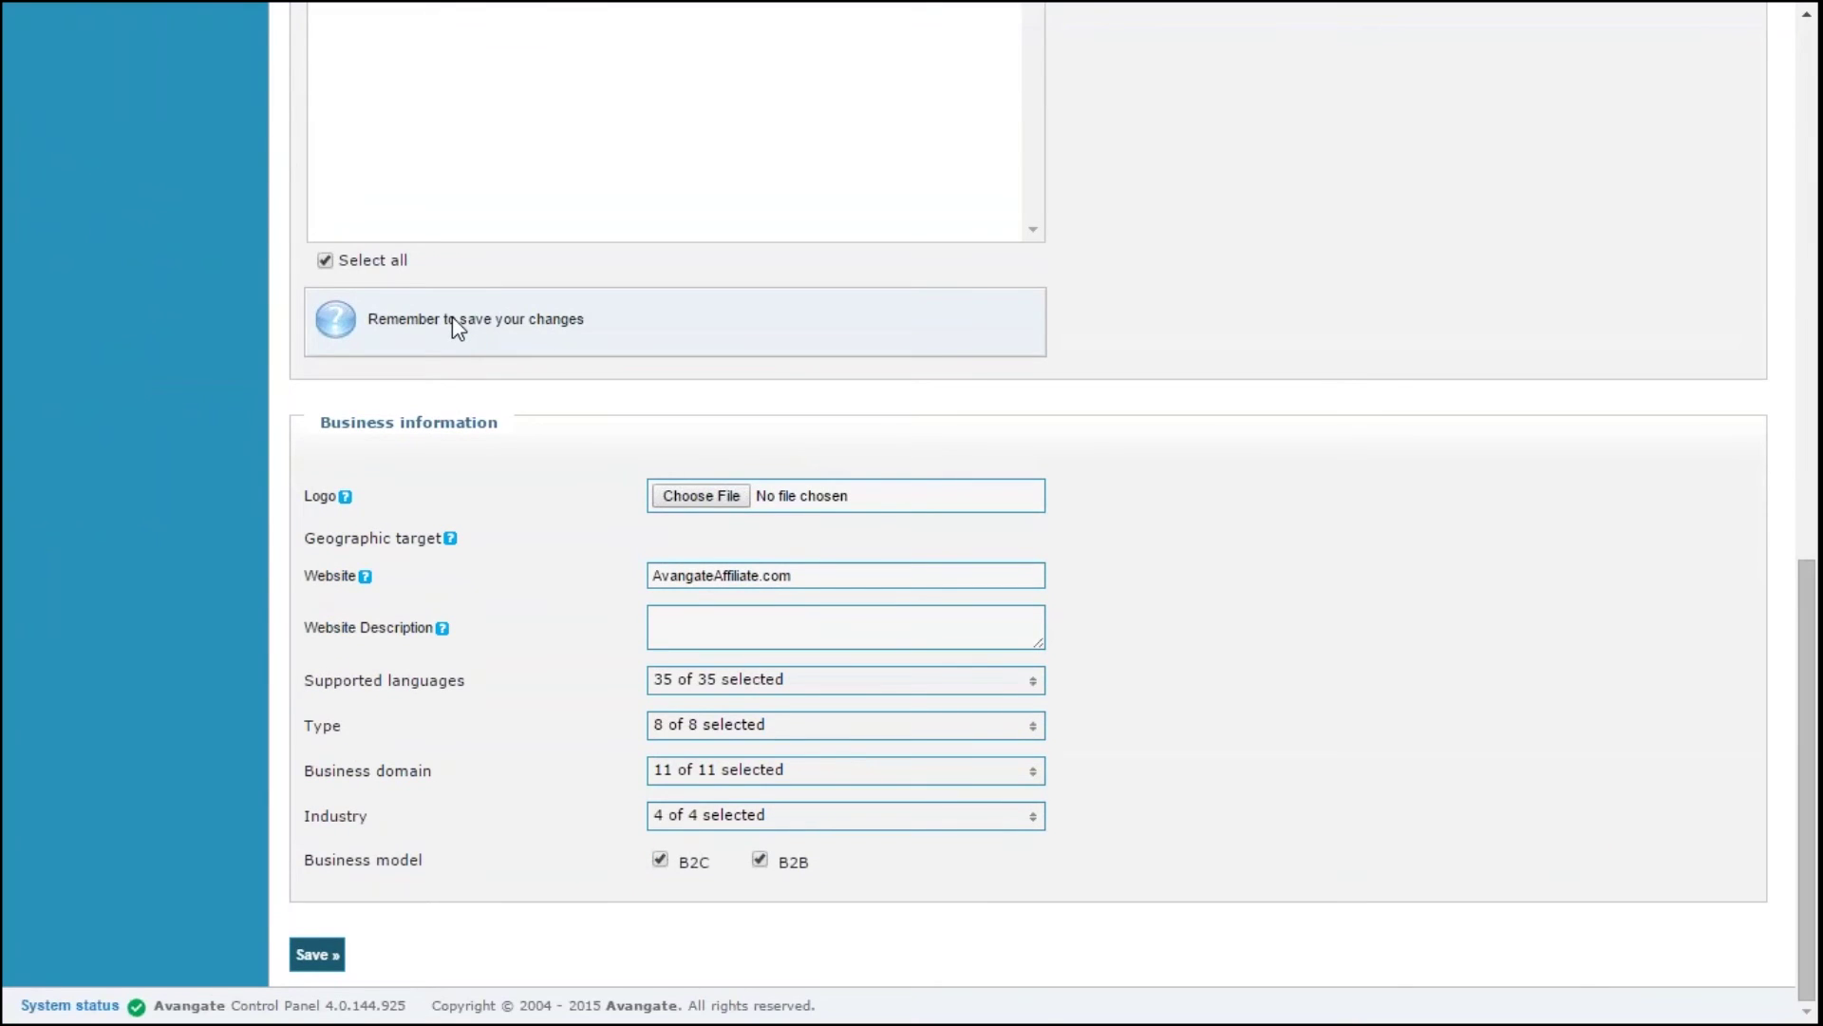
scroll(451, 316, "up", 3)
scroll(452, 318, "up", 4)
scroll(451, 316, "up", 4)
scroll(451, 315, "up", 3)
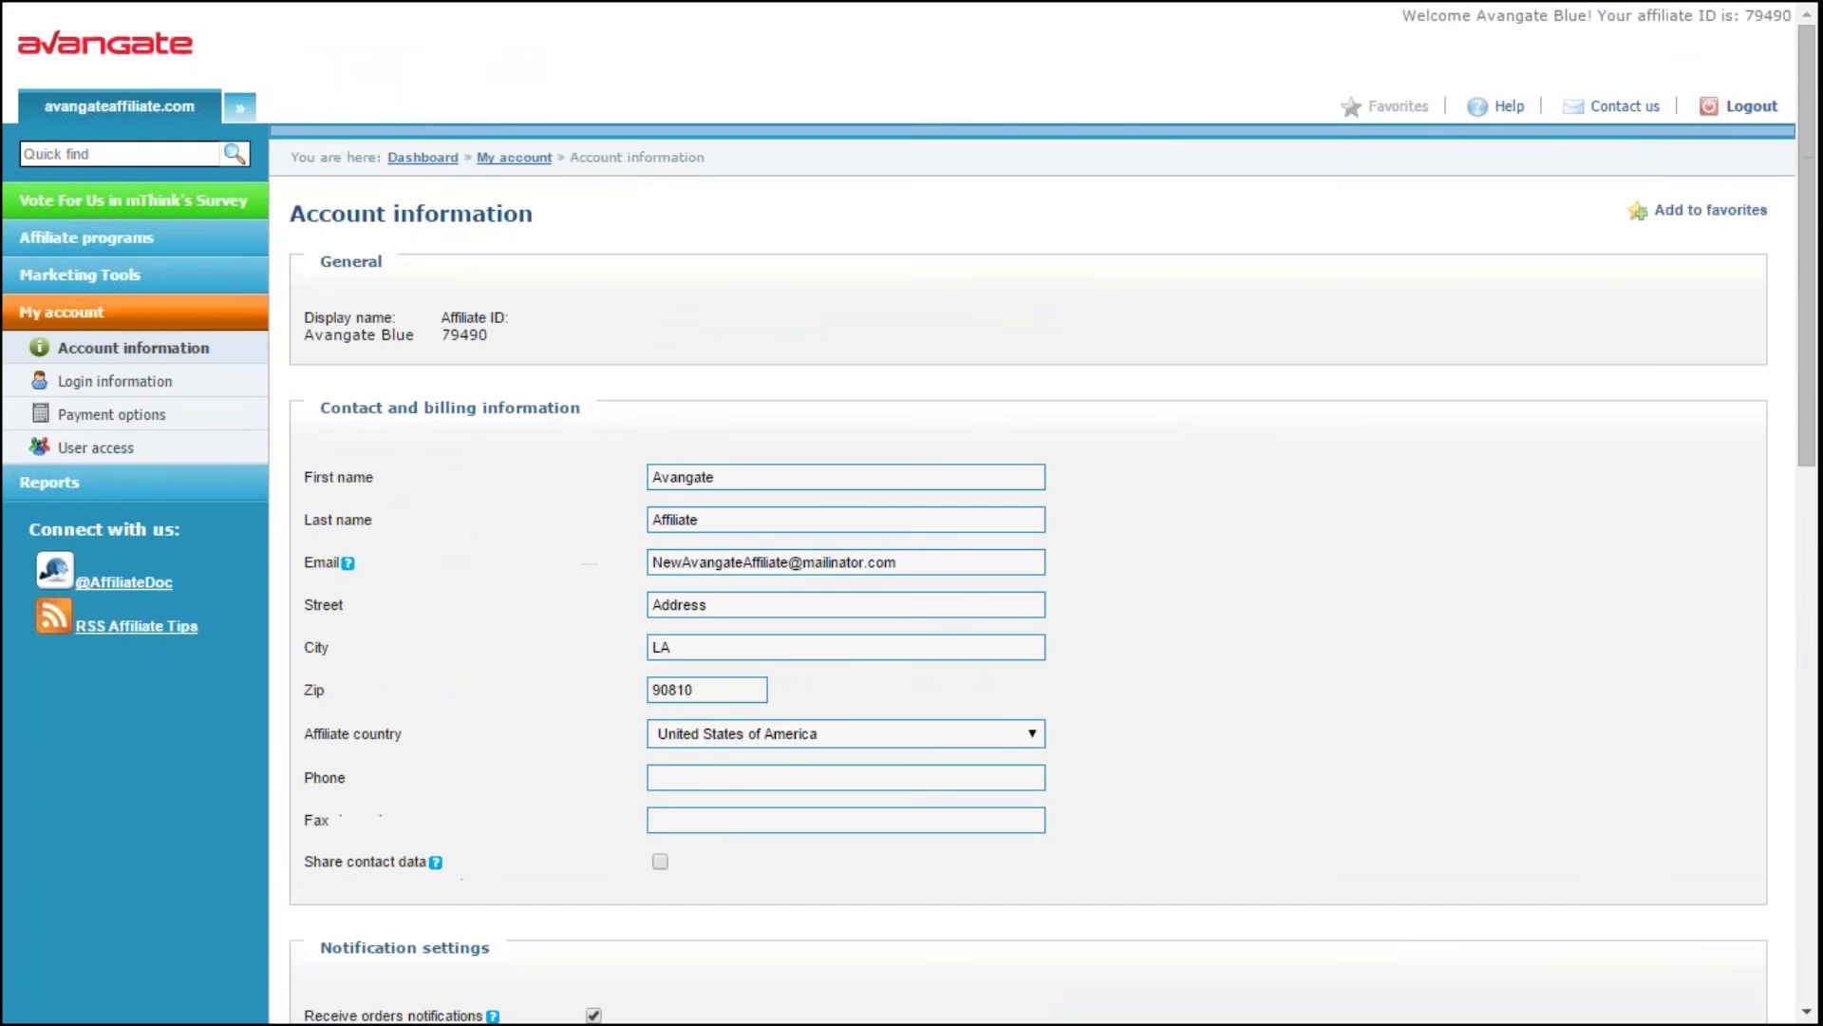
Open Payment options and check the payment methods list, keeping wire transfer selected.
left_click(230, 422)
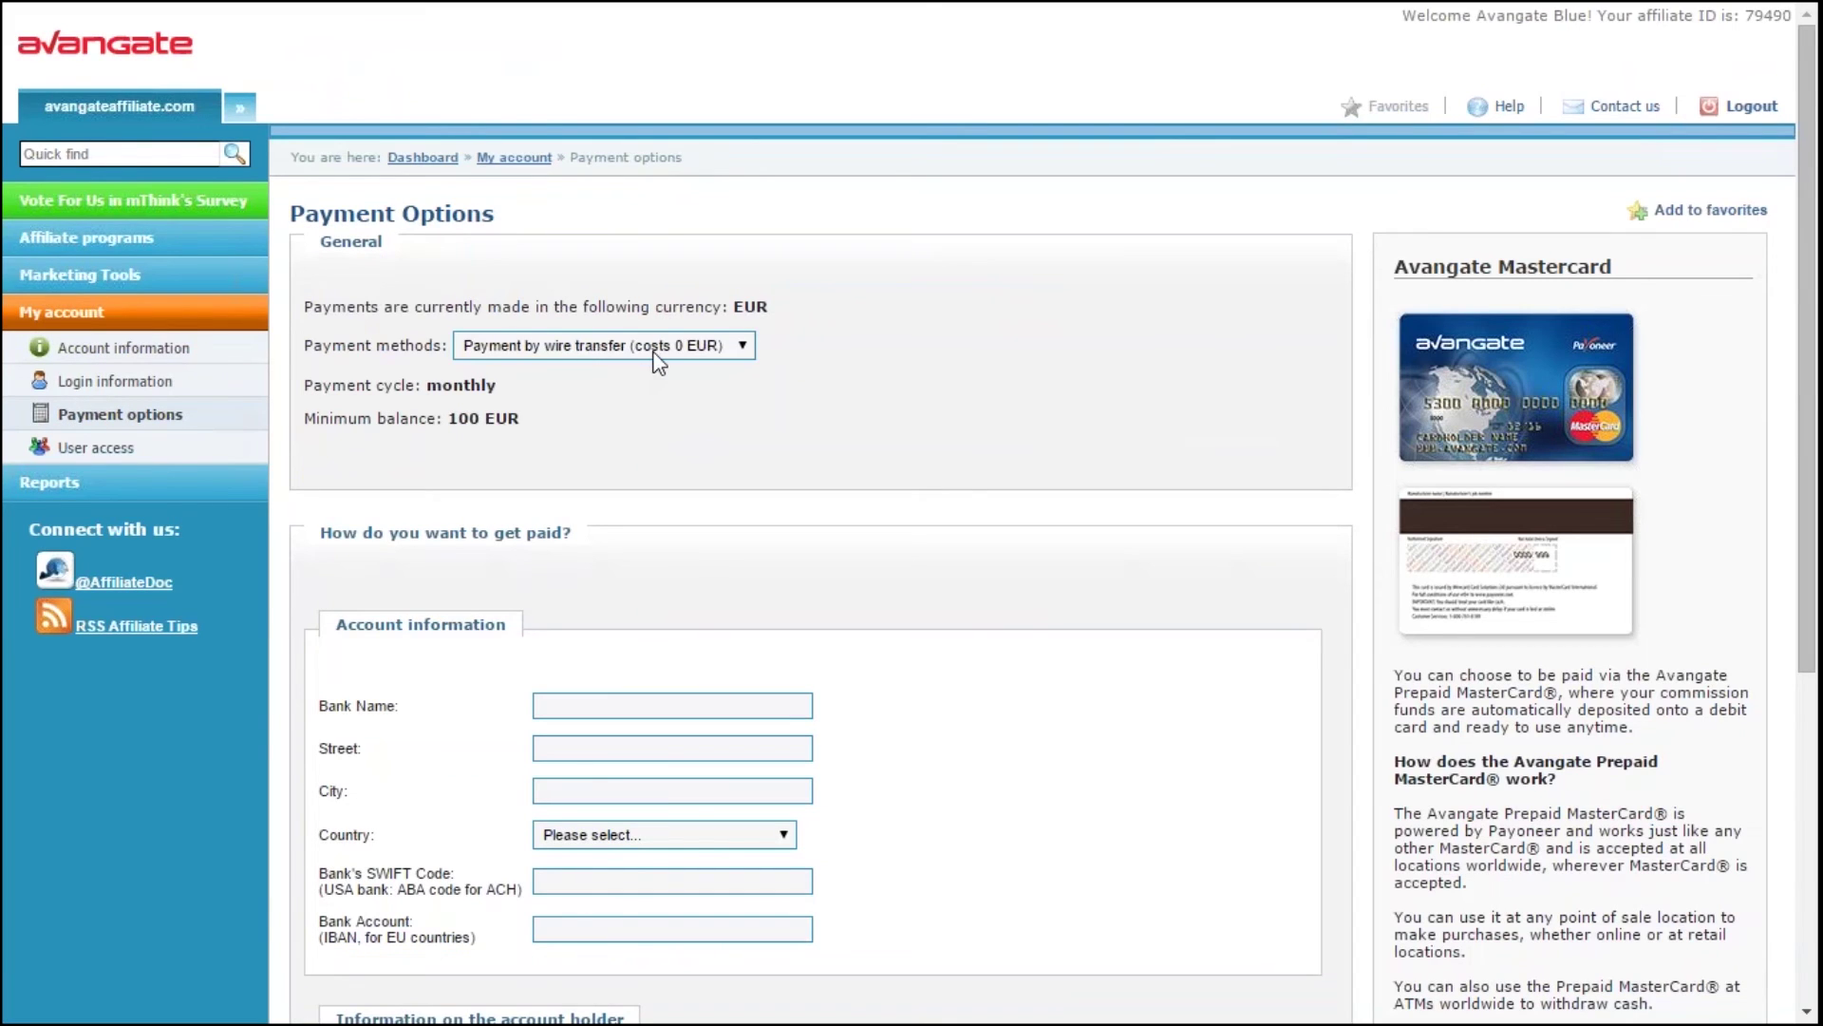
left_click(659, 346)
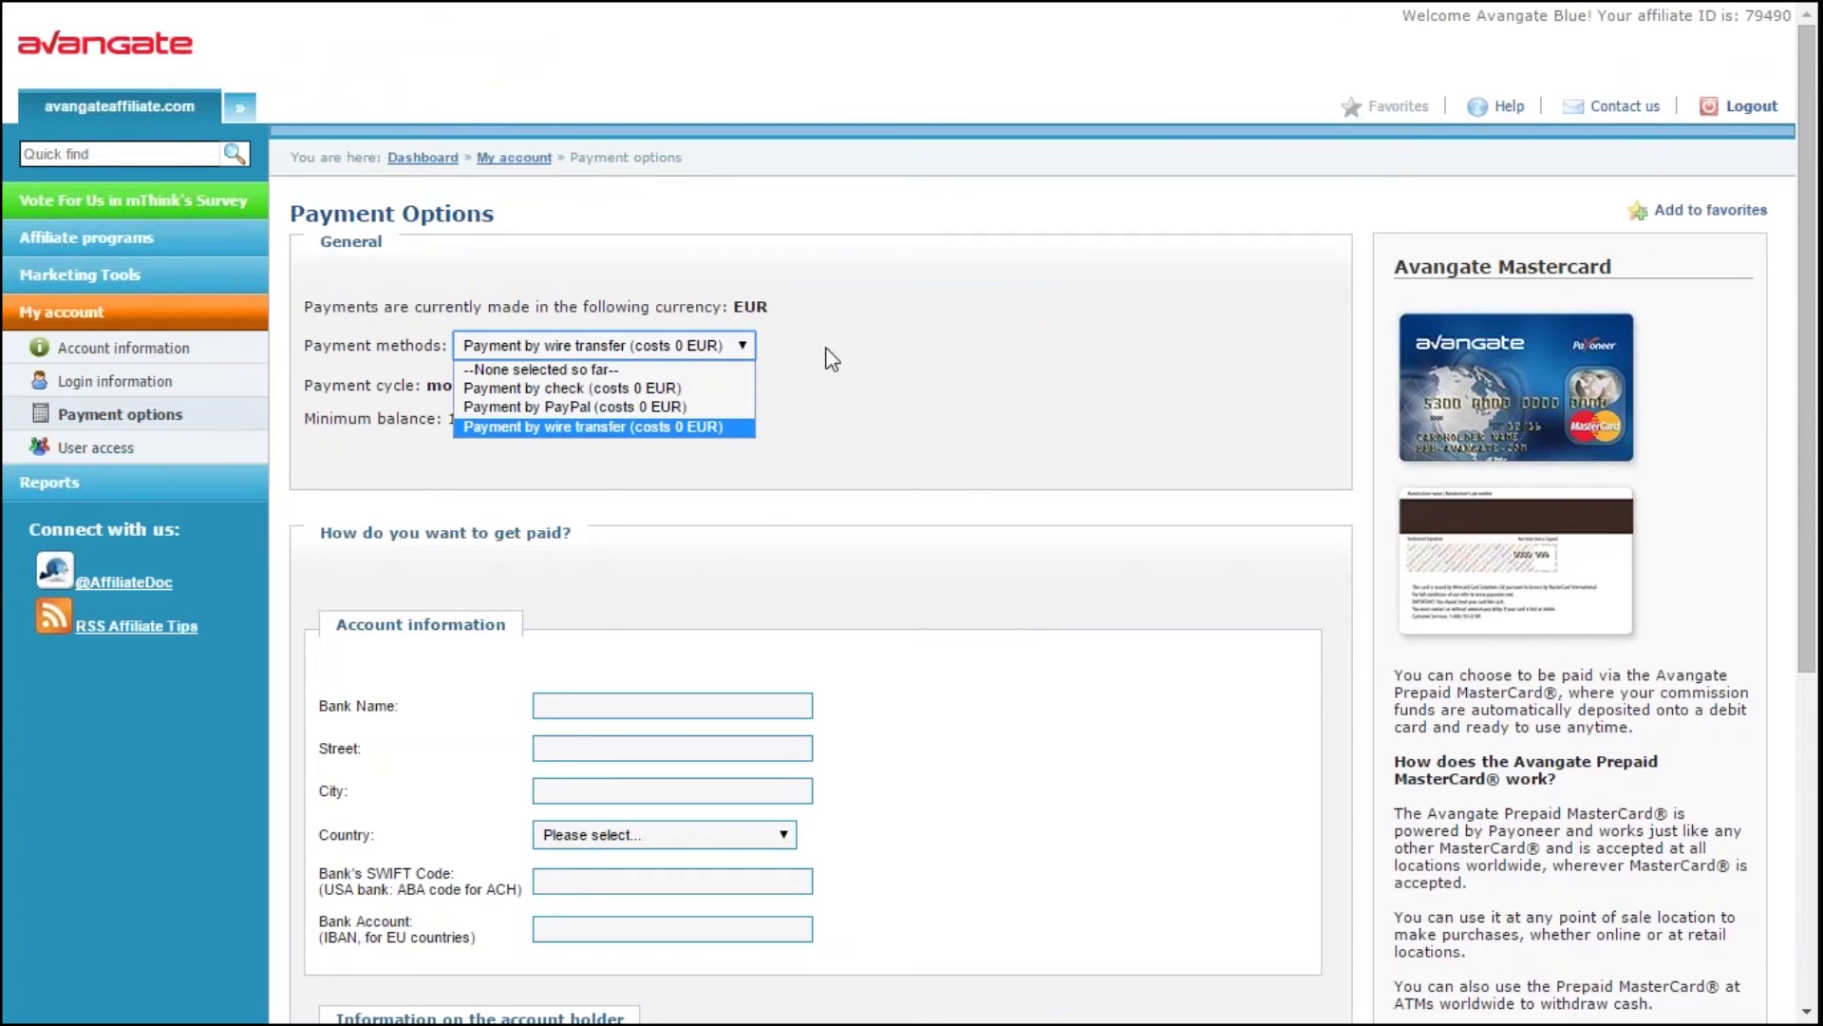
left_click(873, 358)
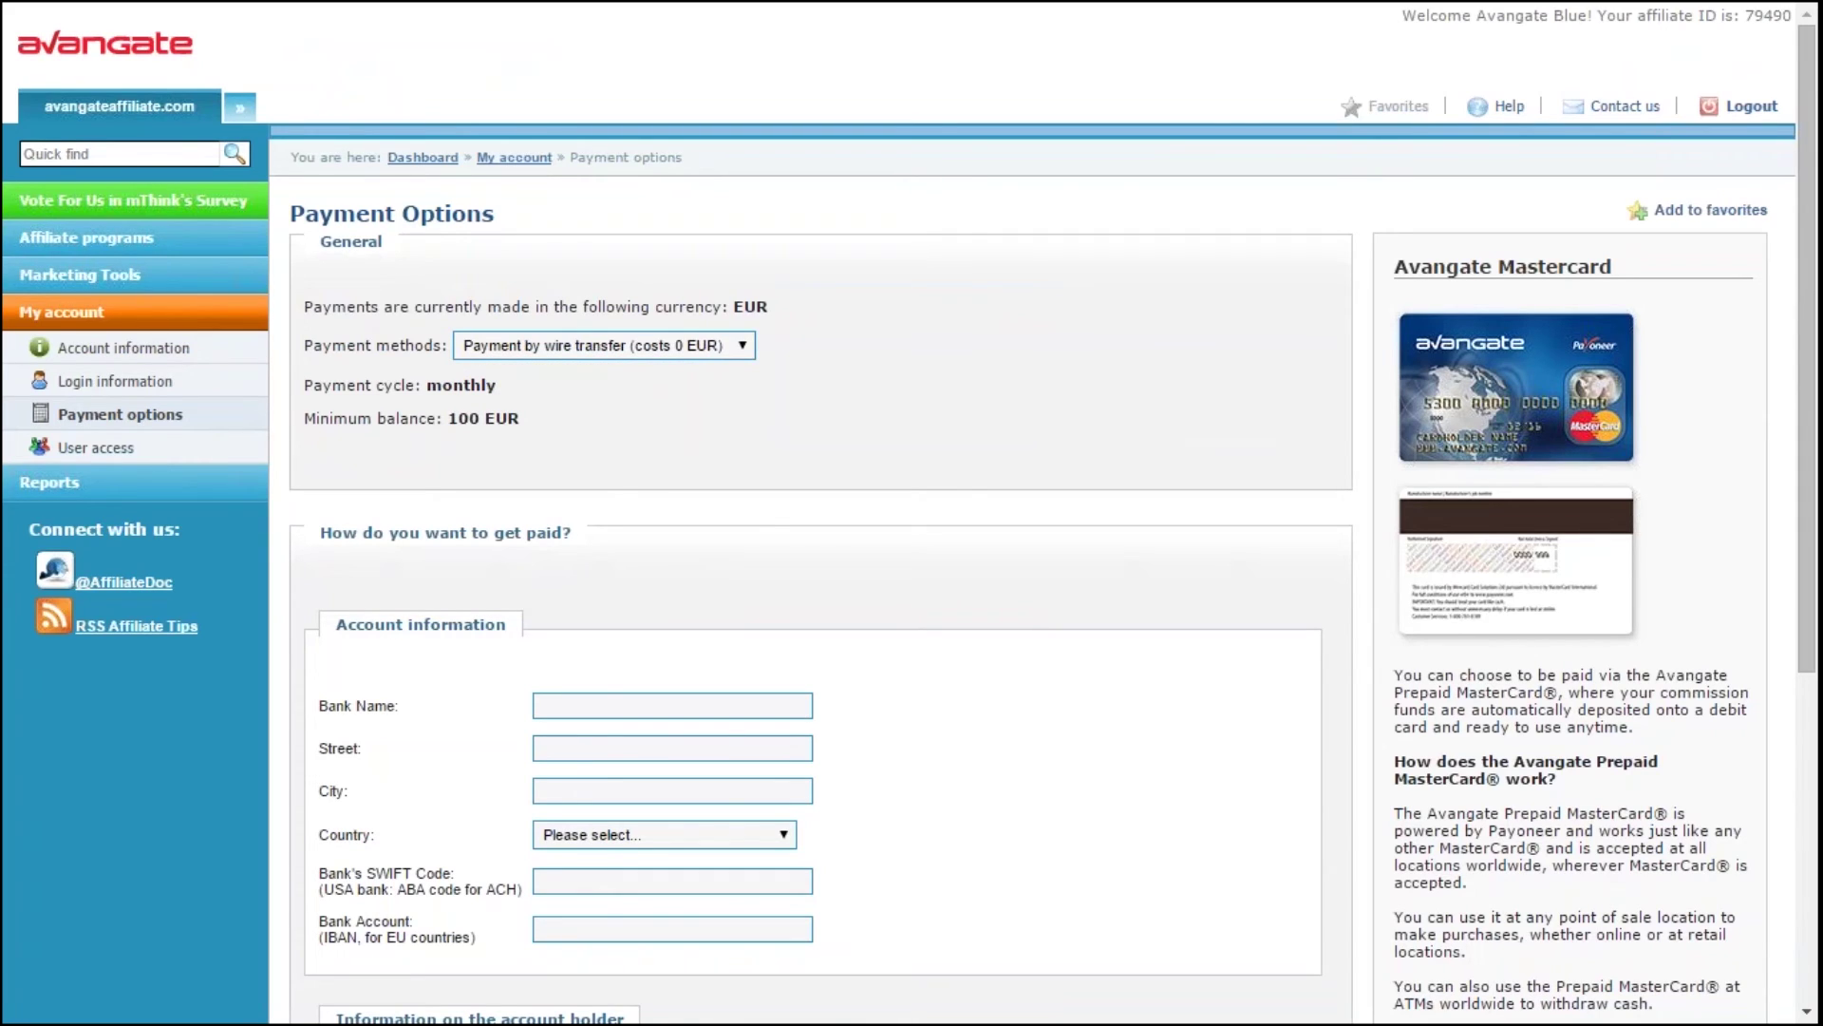
scroll(874, 358, "down", 1)
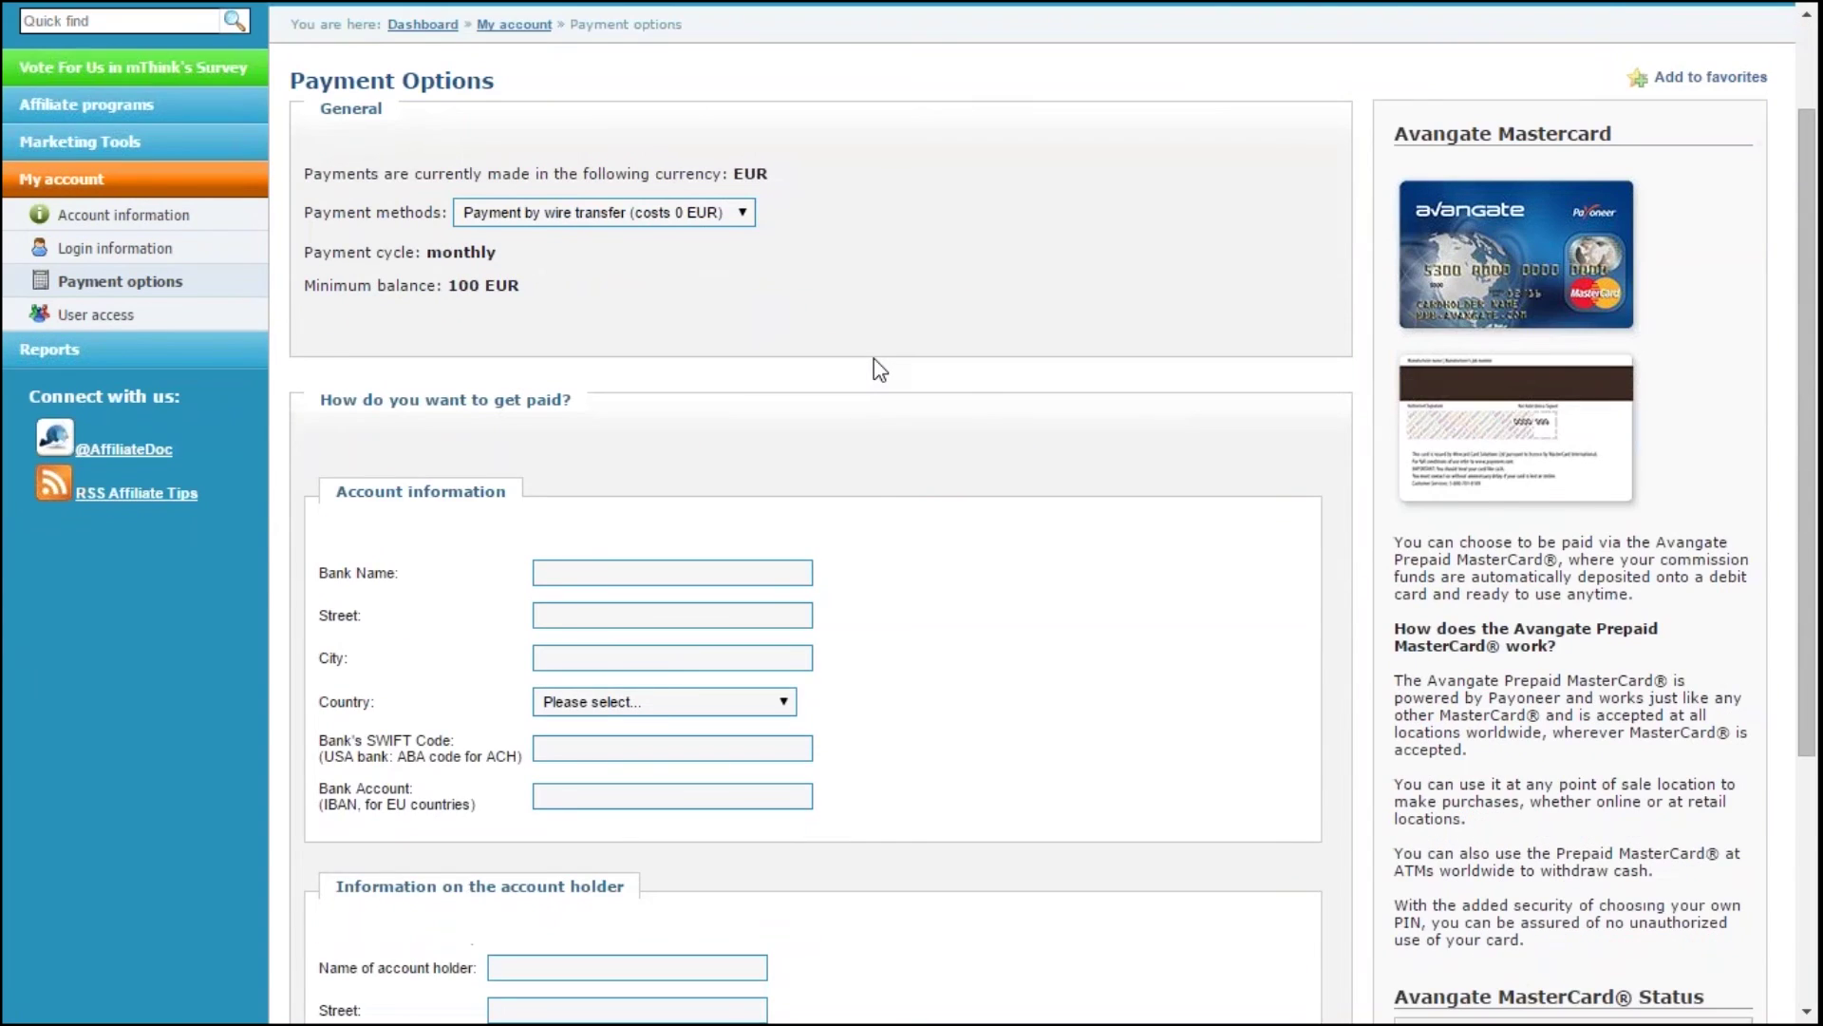
scroll(874, 358, "down", 1)
scroll(873, 358, "down", 1)
scroll(874, 372, "down", 1)
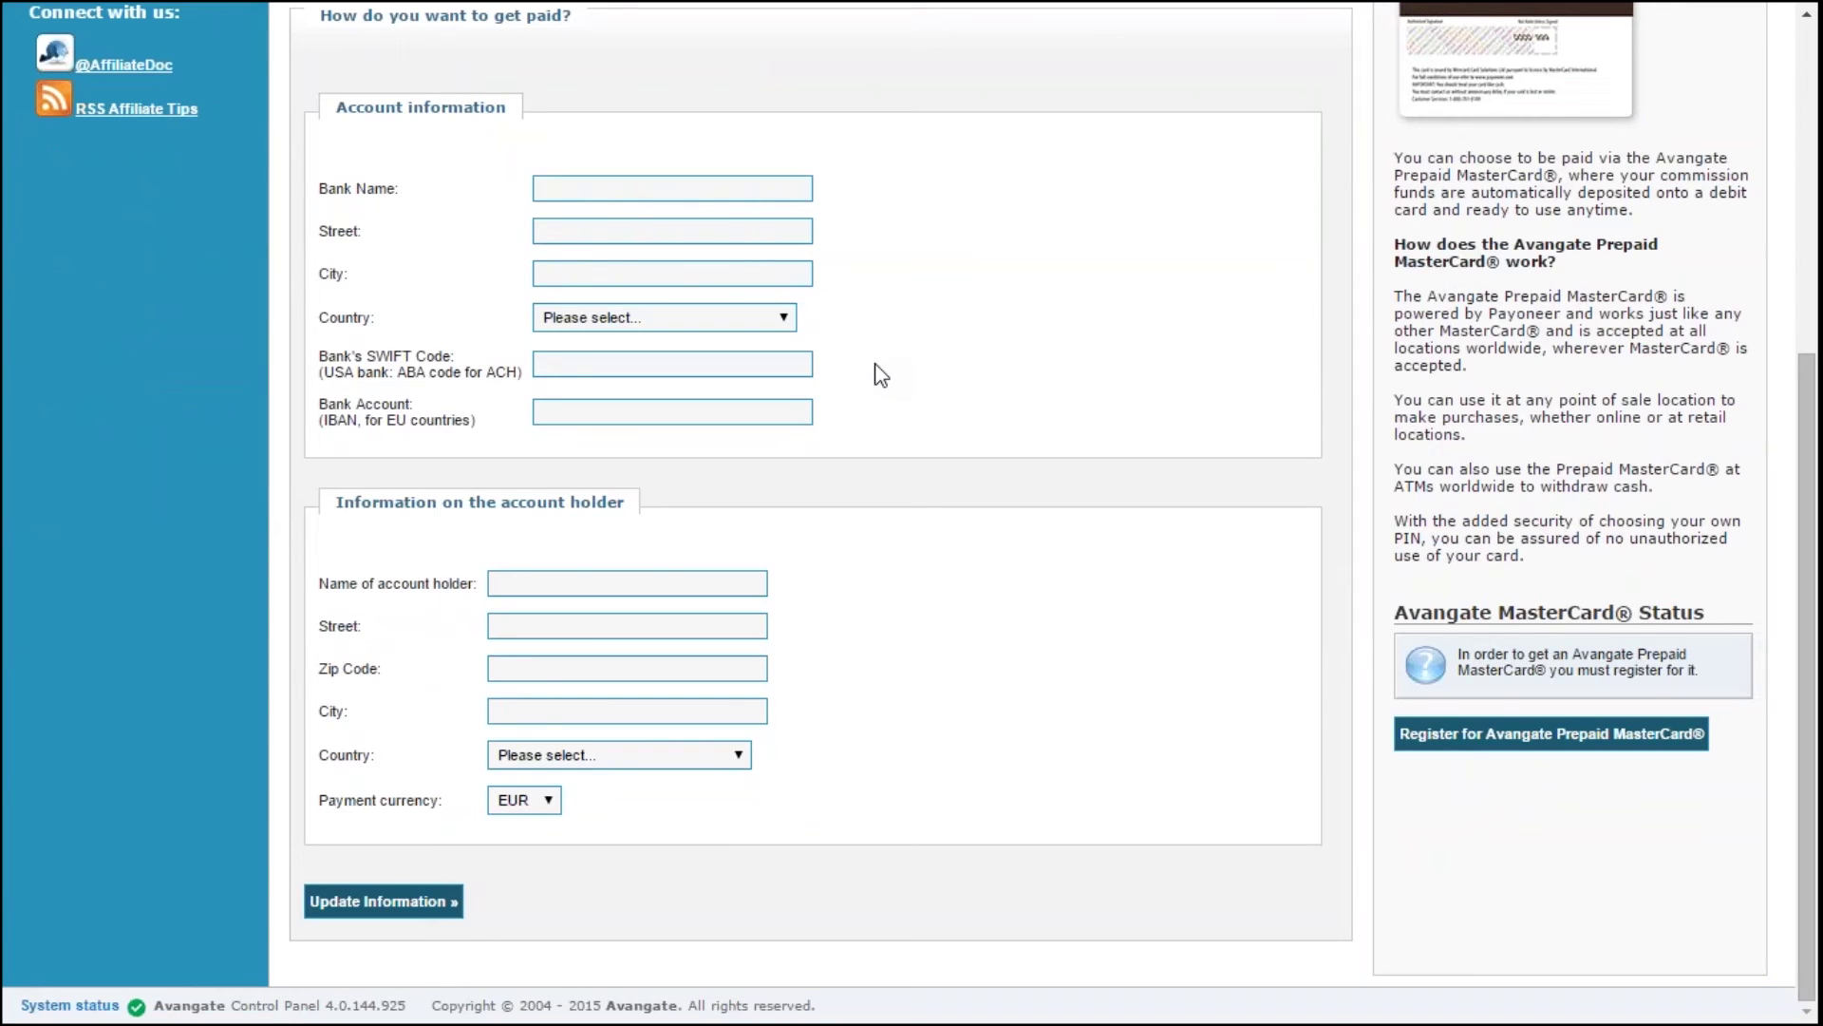
scroll(878, 368, "up", 1)
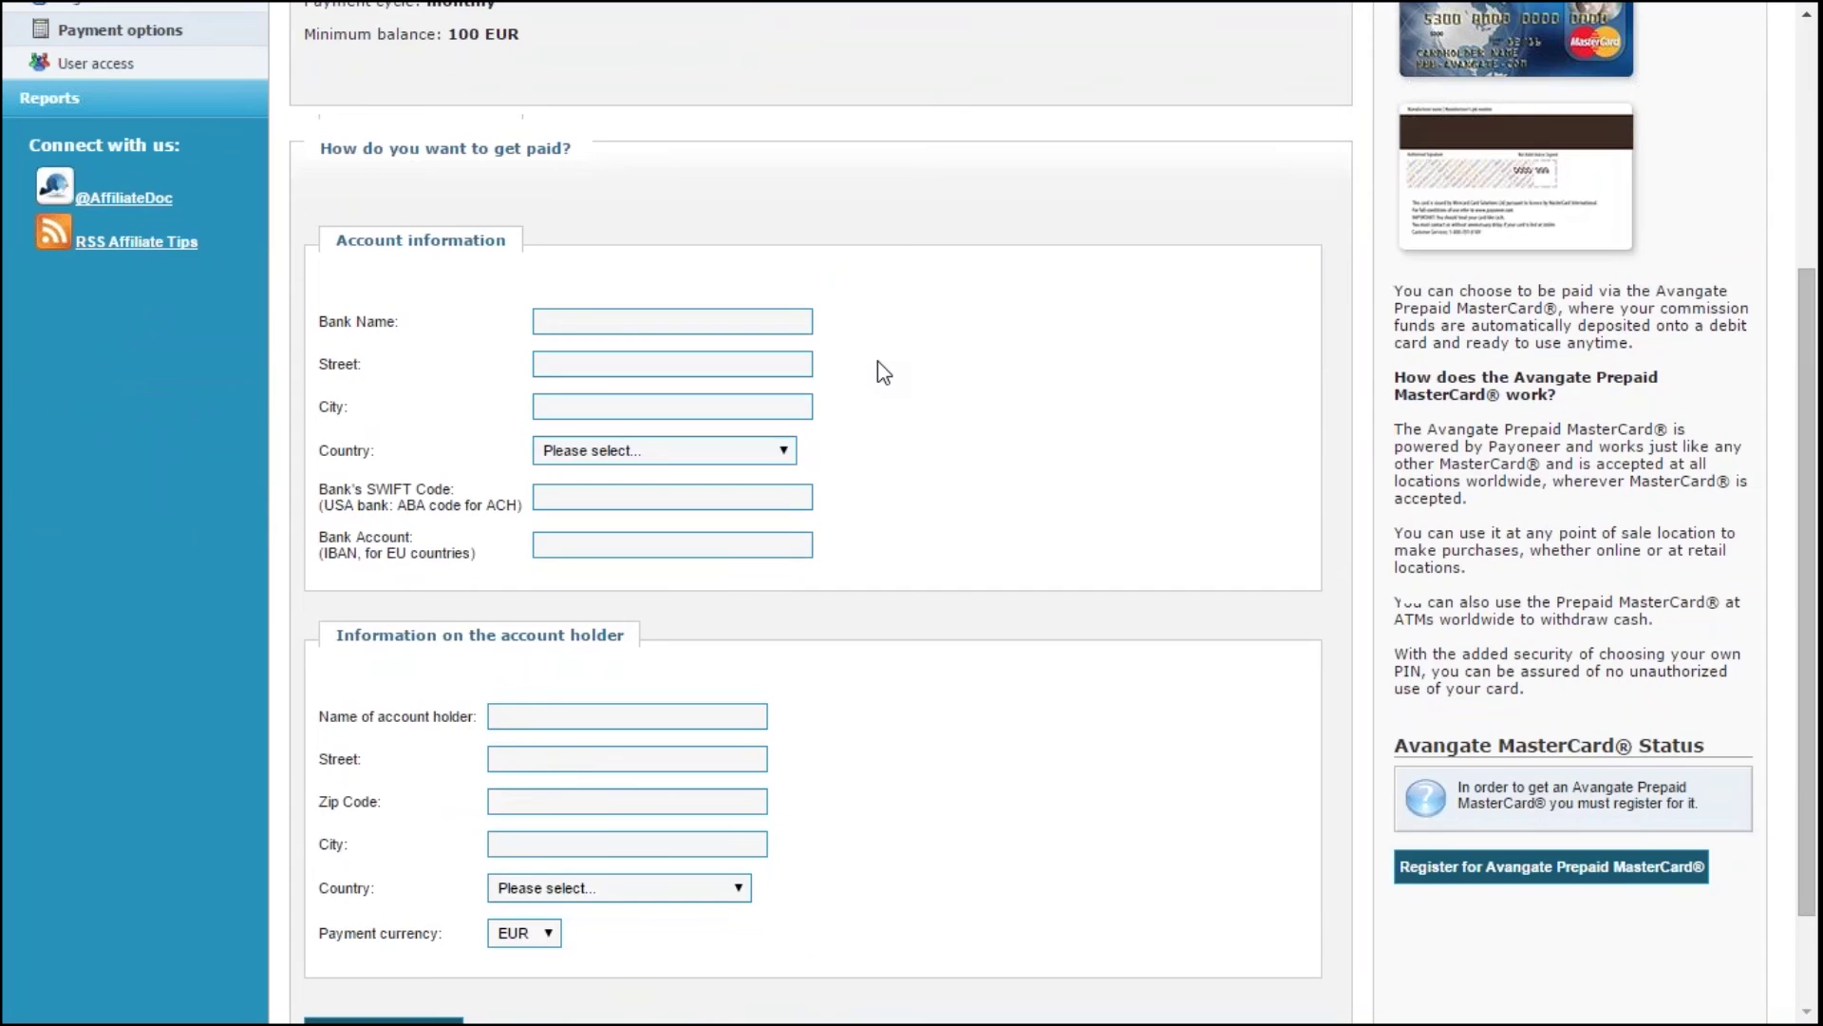
scroll(878, 369, "up", 1)
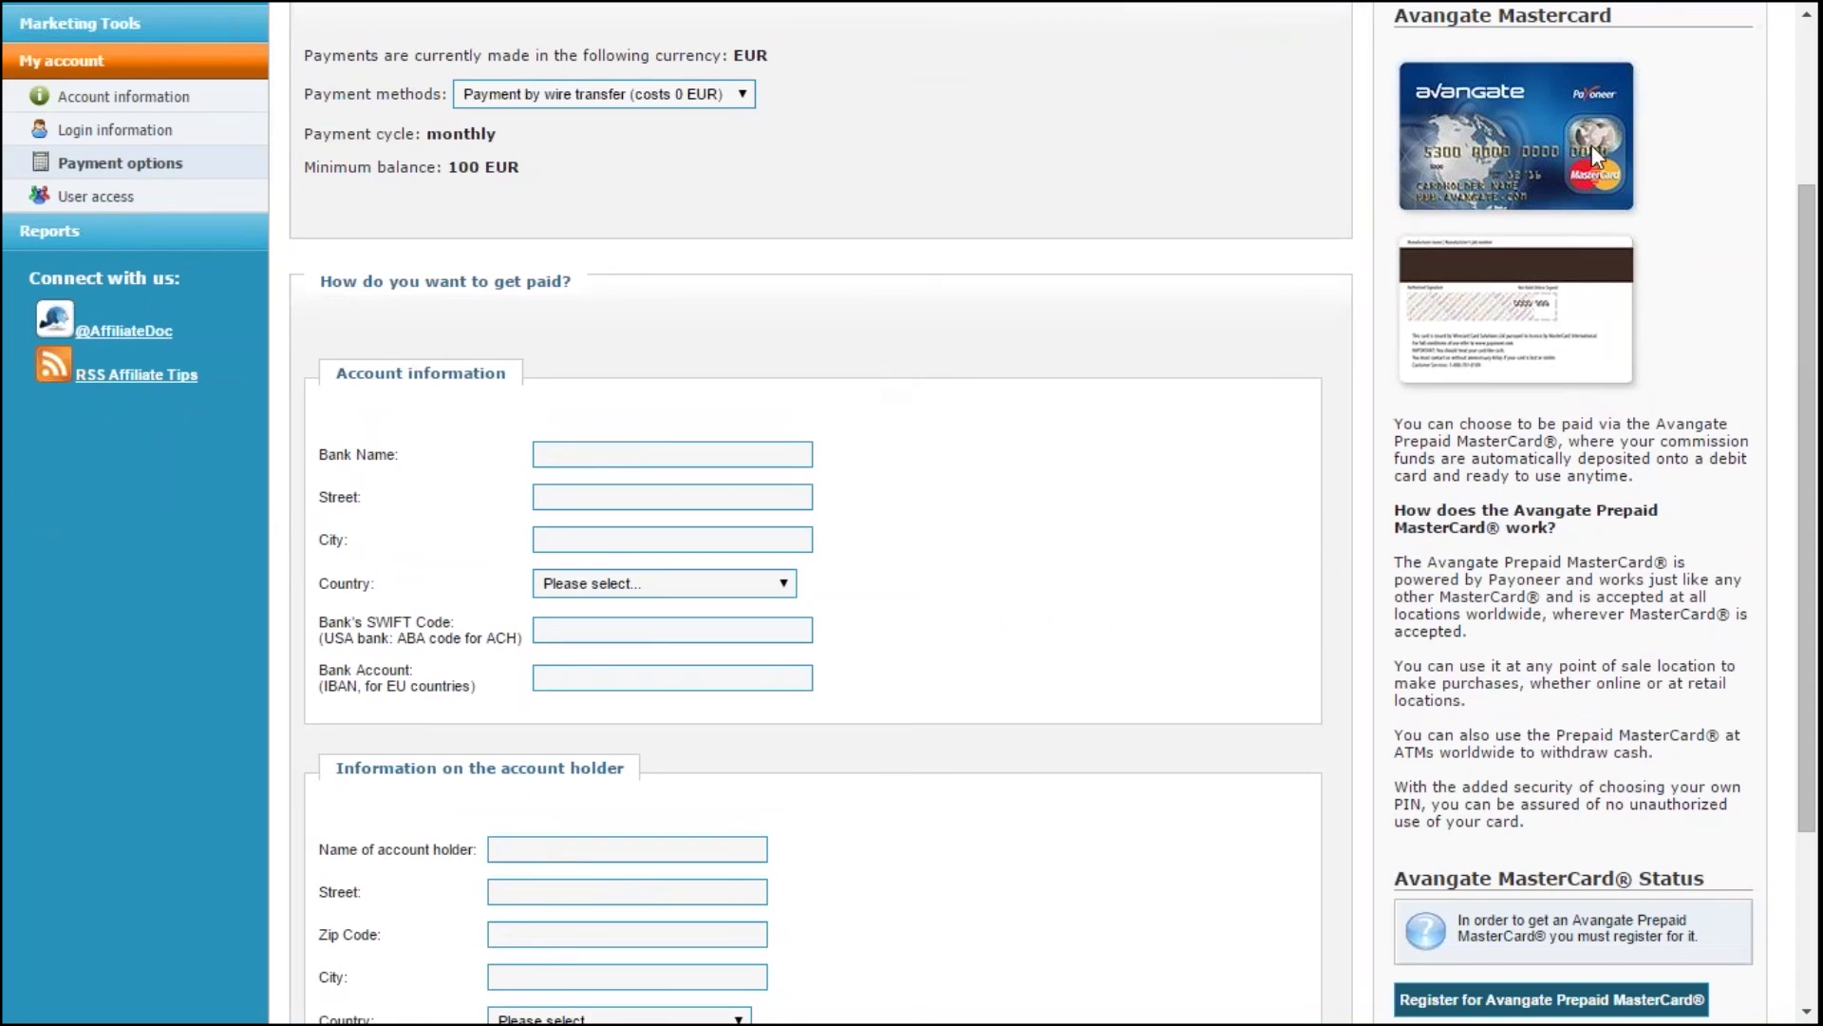